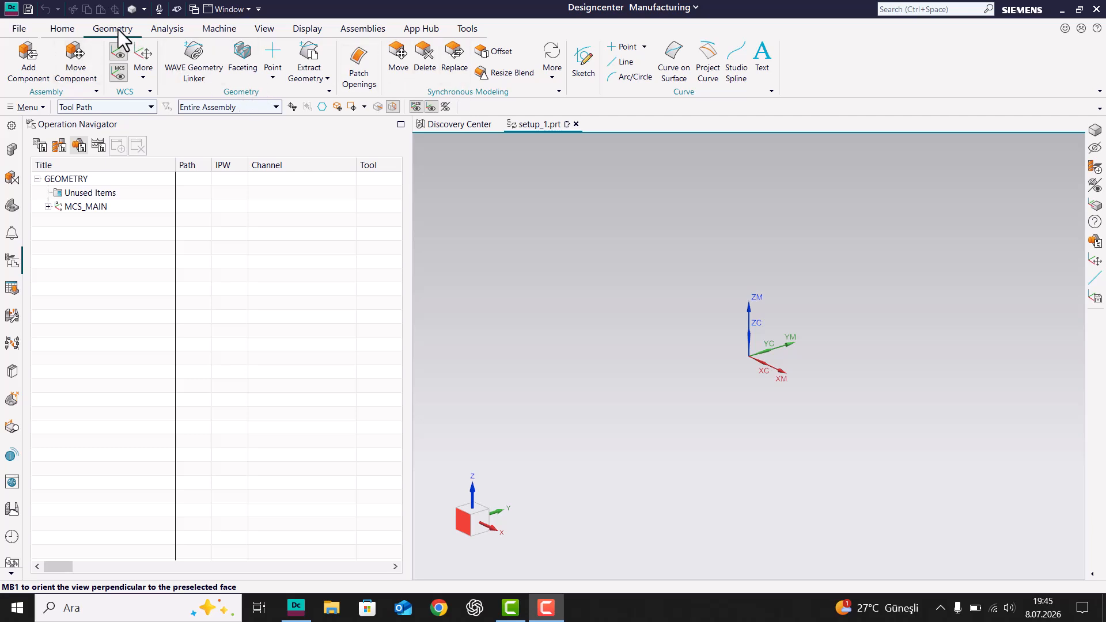
Start a new Block feature using the Origin and Edge Lengths method.
{"action": "left_click", "coordinate": [272, 77]}
{"action": "left_click", "coordinate": [272, 77]}
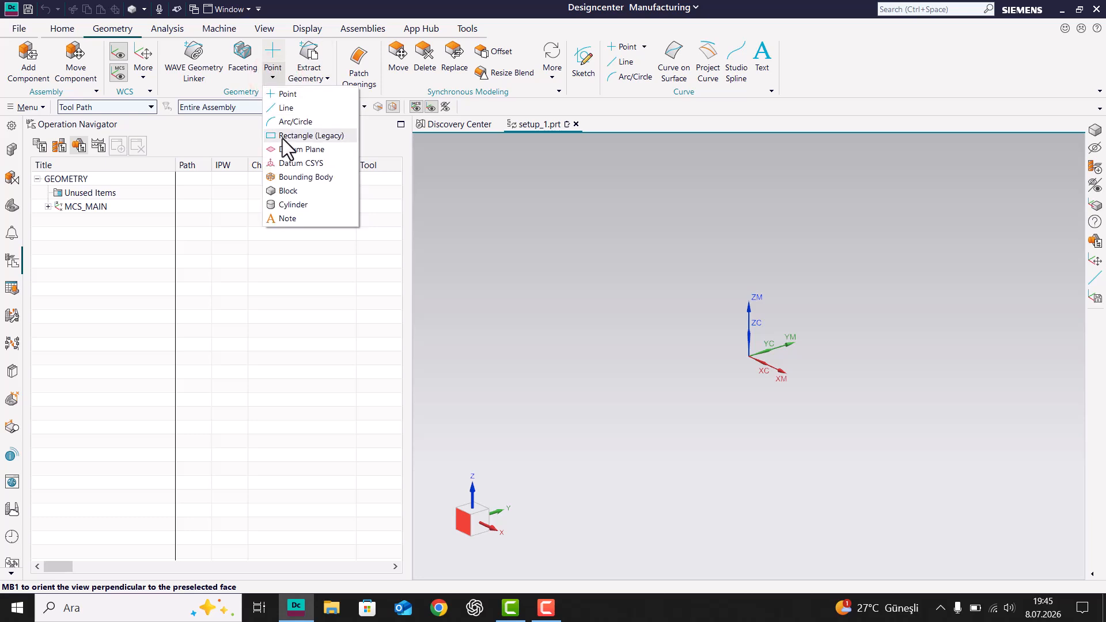
{"action": "left_click", "coordinate": [291, 195]}
{"action": "left_click", "coordinate": [208, 164]}
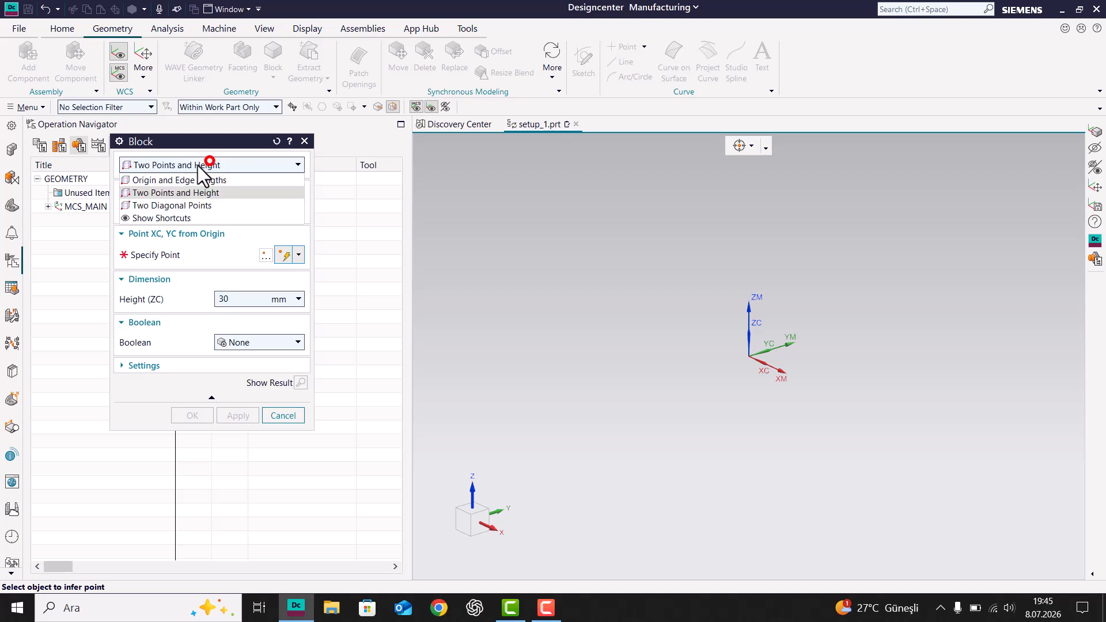
{"action": "left_click", "coordinate": [183, 180]}
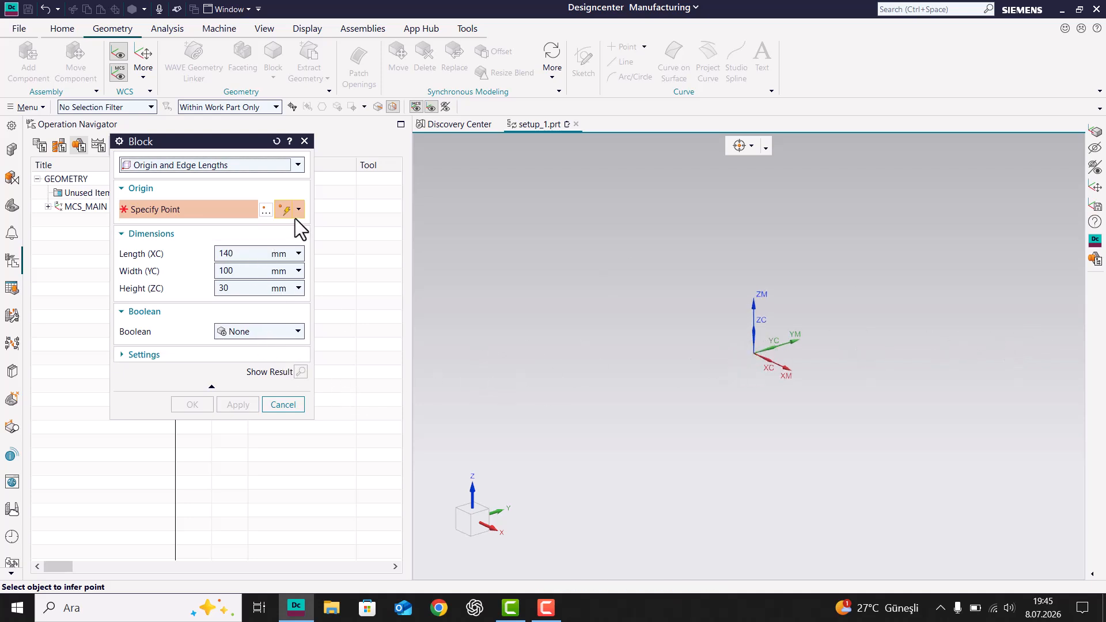
Try freehand origin locations for the block in the empty graphics area.
{"action": "left_click", "coordinate": [585, 310]}
{"action": "left_click", "coordinate": [593, 355]}
{"action": "left_click", "coordinate": [765, 249]}
{"action": "left_click", "coordinate": [540, 342]}
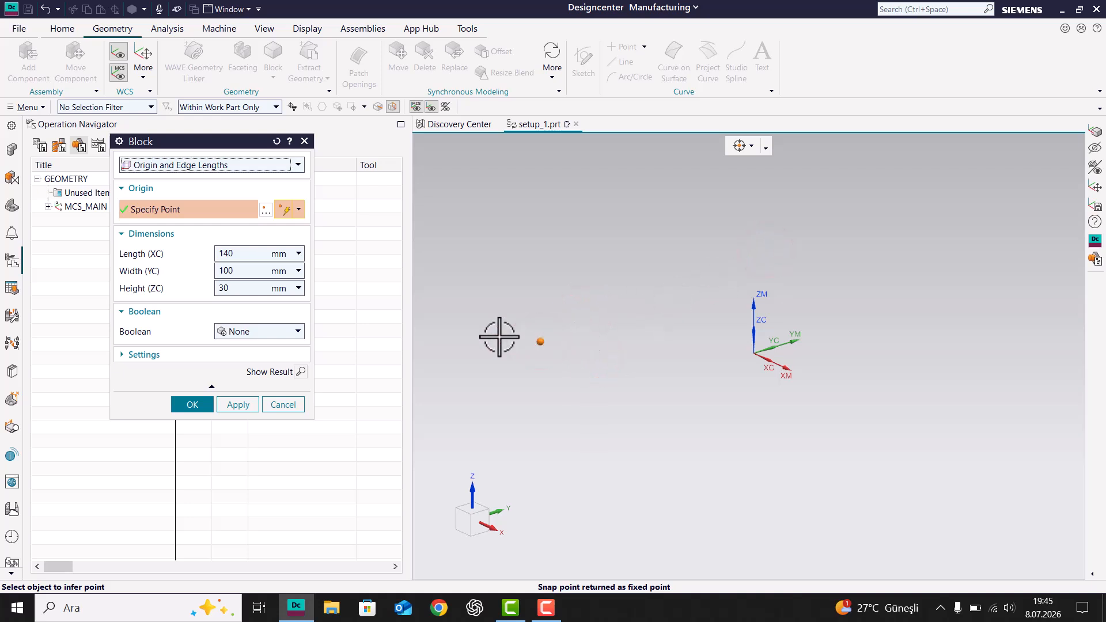
Set the block's origin point to XC 0, YC 0 with WCS as the coordinate reference.
{"action": "left_click", "coordinate": [299, 209]}
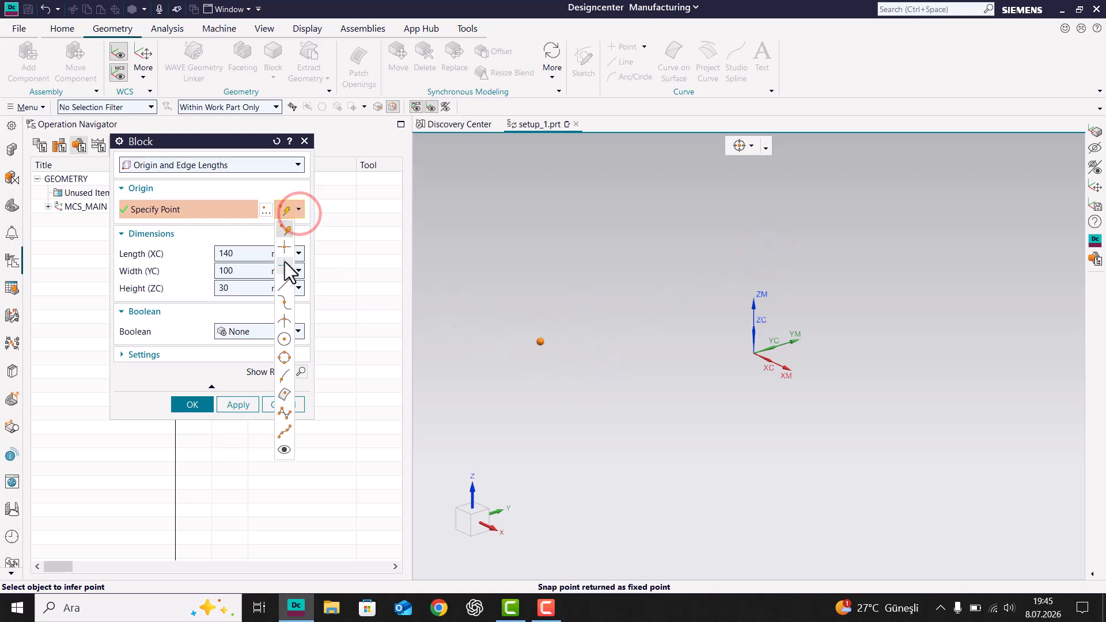
{"action": "left_click", "coordinate": [270, 210]}
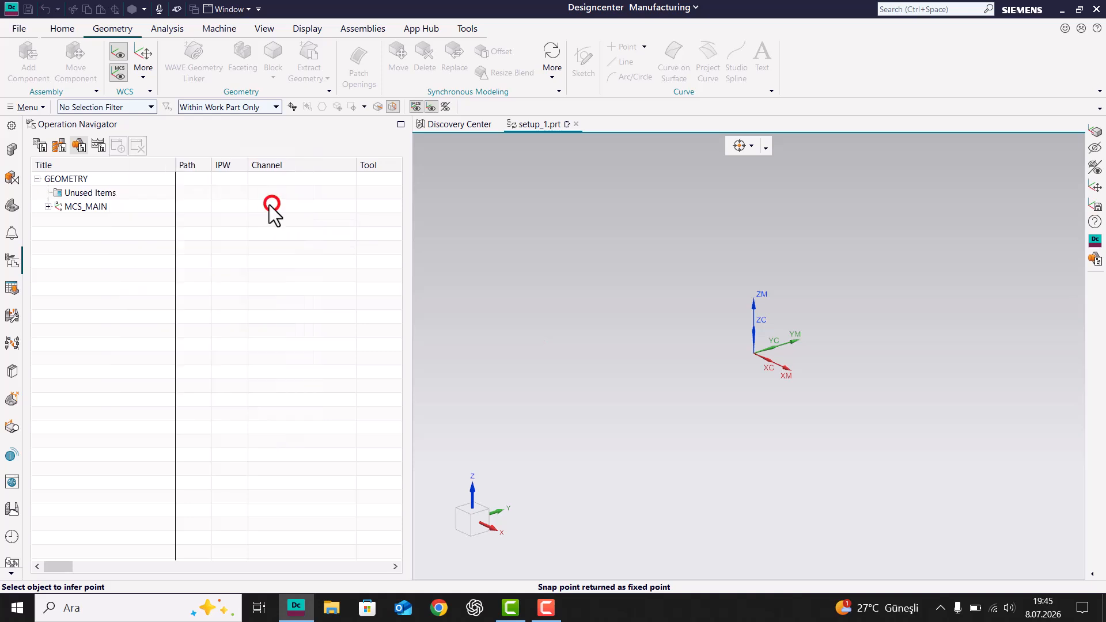
{"action": "left_click", "coordinate": [218, 254]}
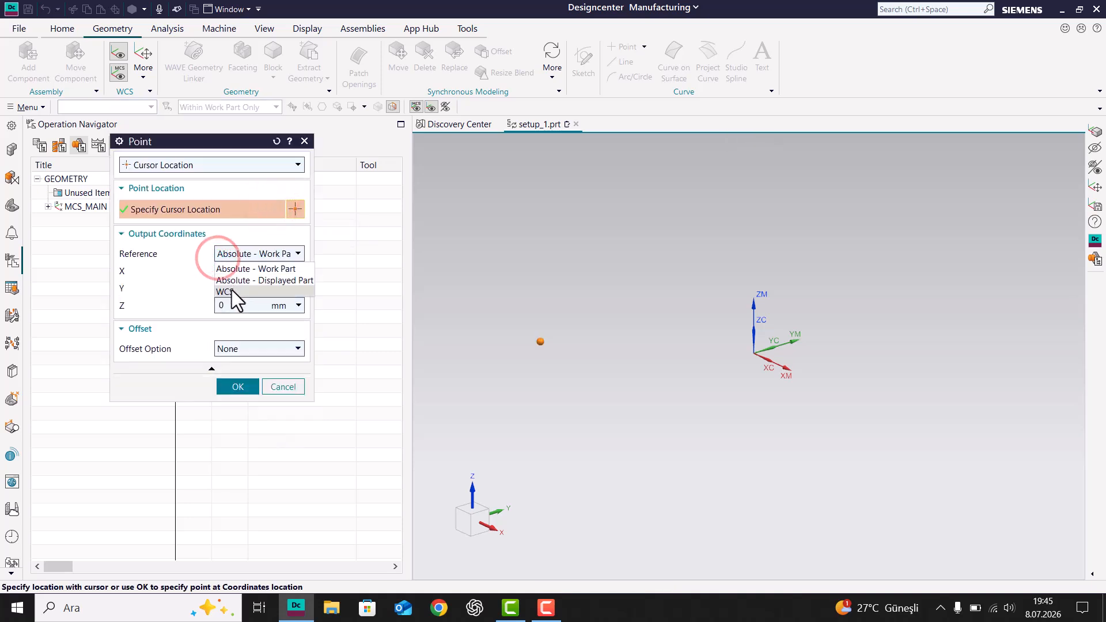
{"action": "left_click", "coordinate": [231, 288]}
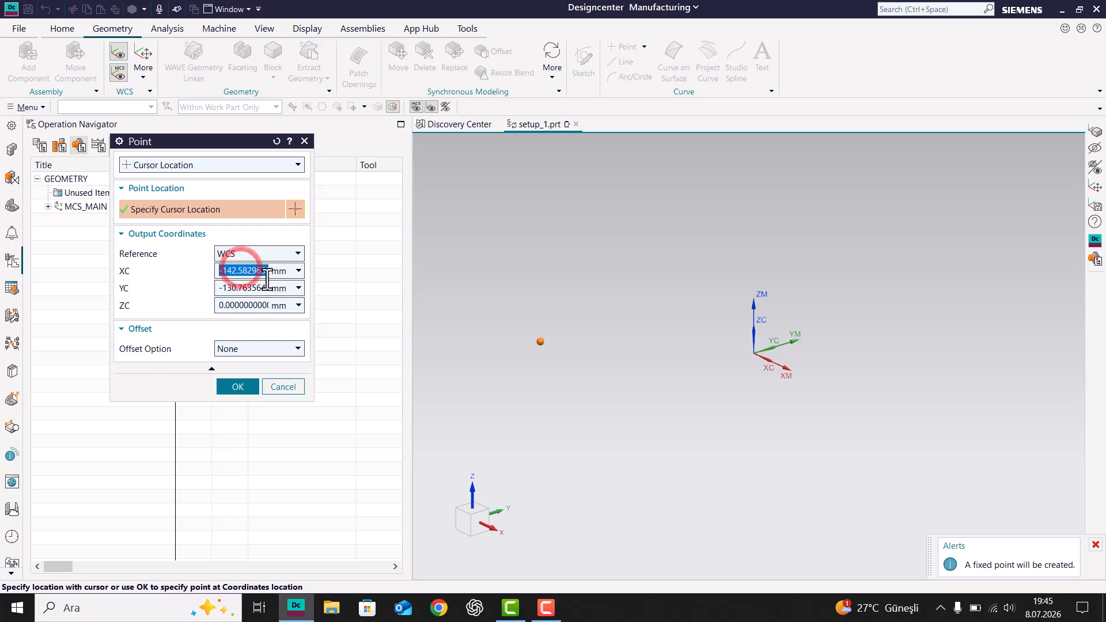
{"action": "type", "text": "0"}
{"action": "key", "text": "Return"}
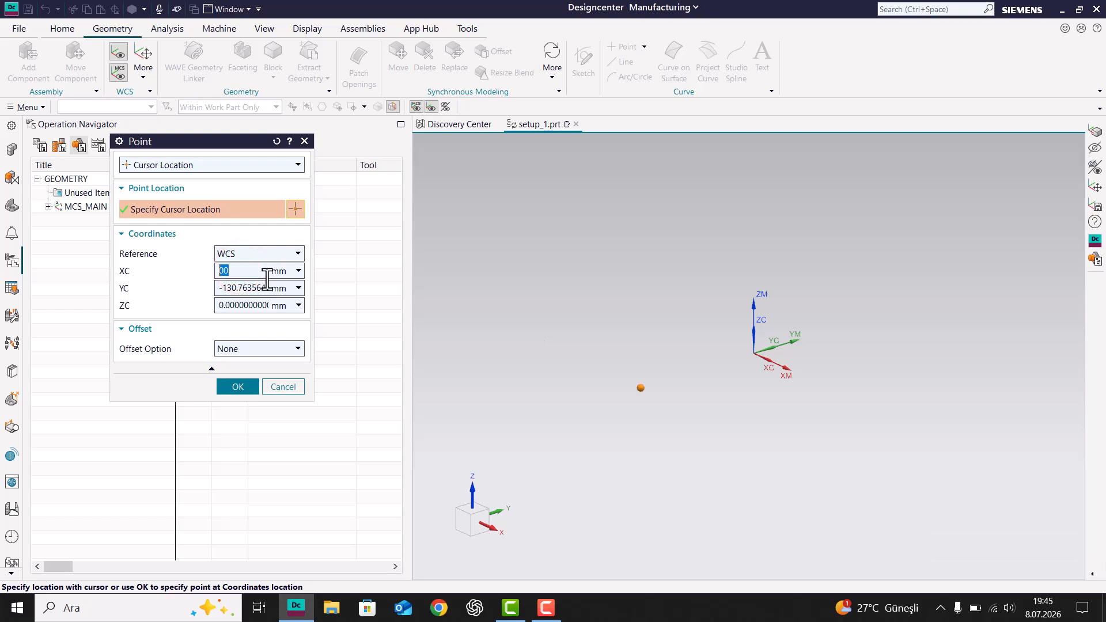
{"action": "type", "text": "00"}
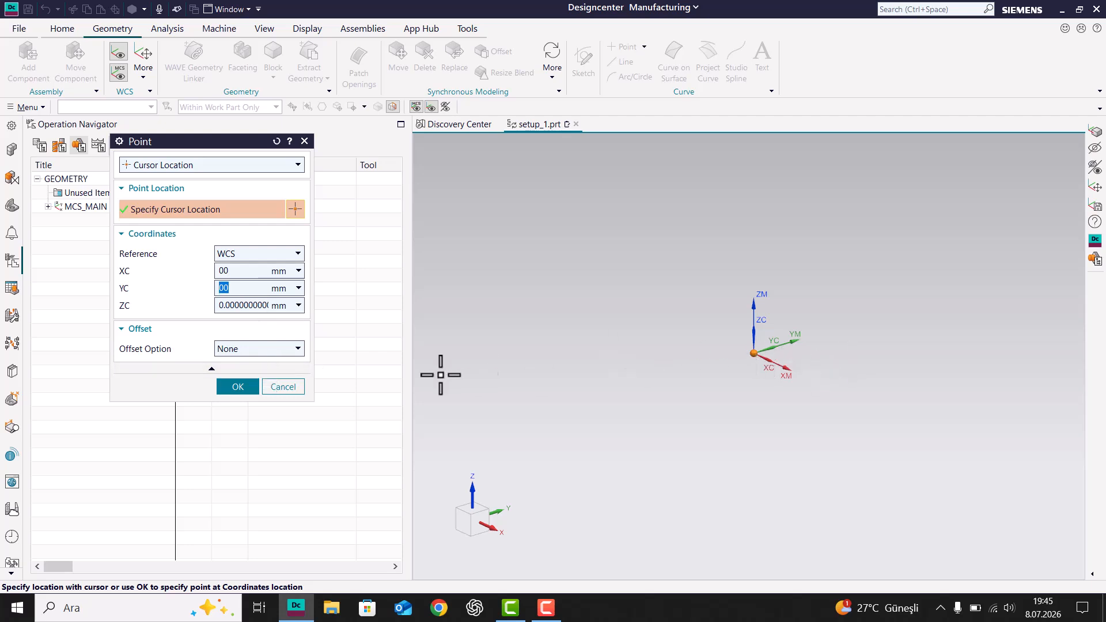
{"action": "left_click", "coordinate": [237, 387]}
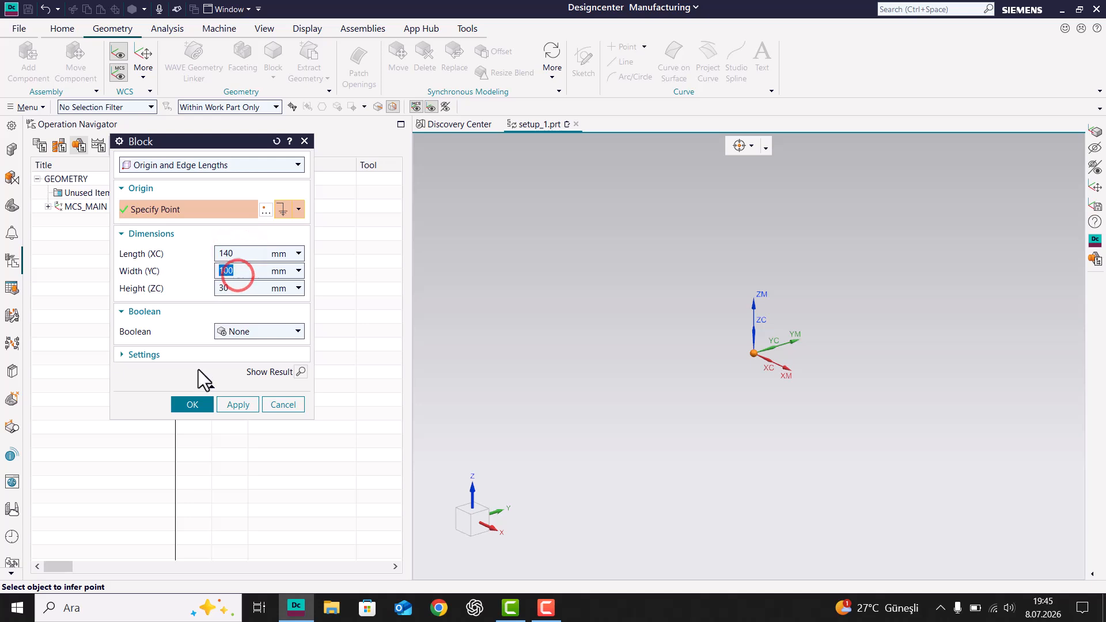
Create the block with length 140 mm, width 100 mm and height 30 mm.
{"action": "left_click", "coordinate": [192, 404]}
{"action": "middle_click_drag", "start_coordinate": [759, 357], "coordinate": [772, 383]}
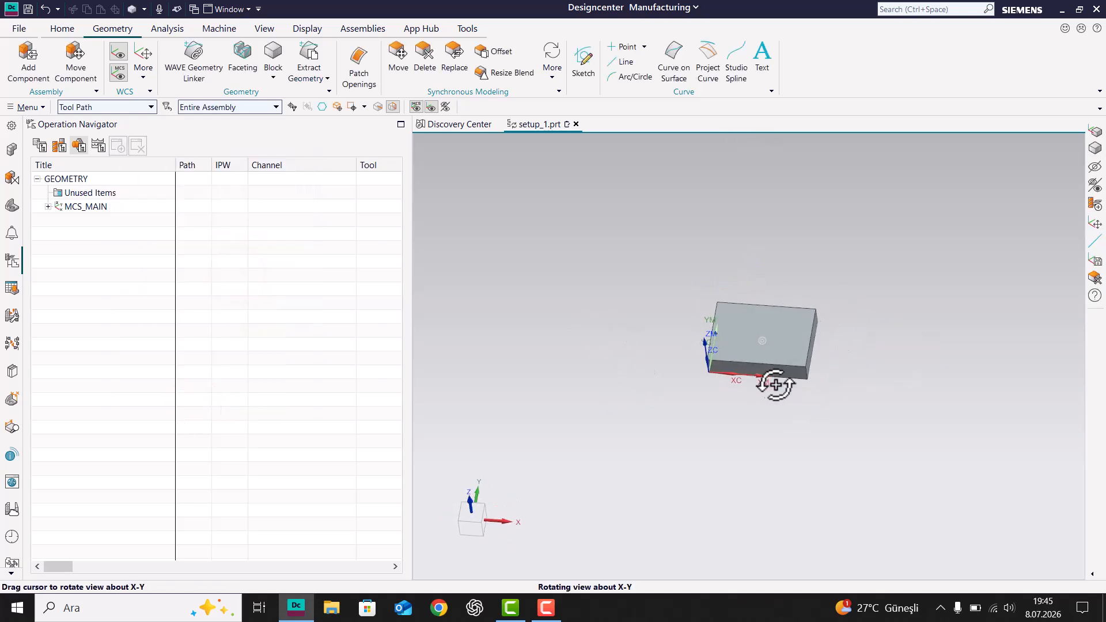
{"action": "scroll", "coordinate": [702, 327], "scroll_direction": "up", "scroll_amount": 3}
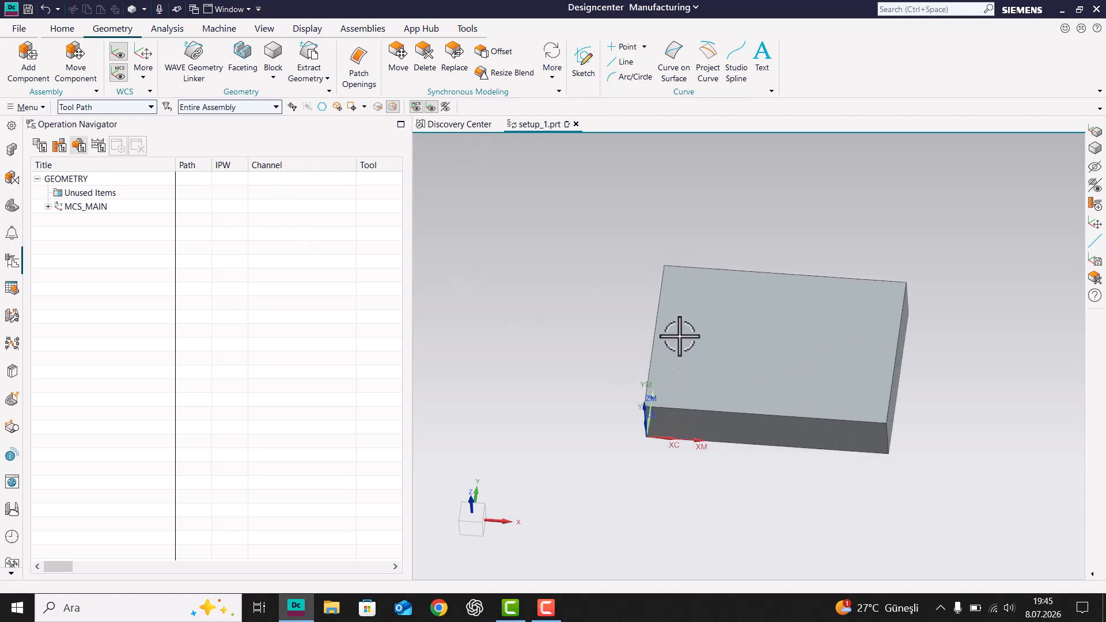
Orient the WCS to the centre of the block's top face.
{"action": "left_click", "coordinate": [143, 71]}
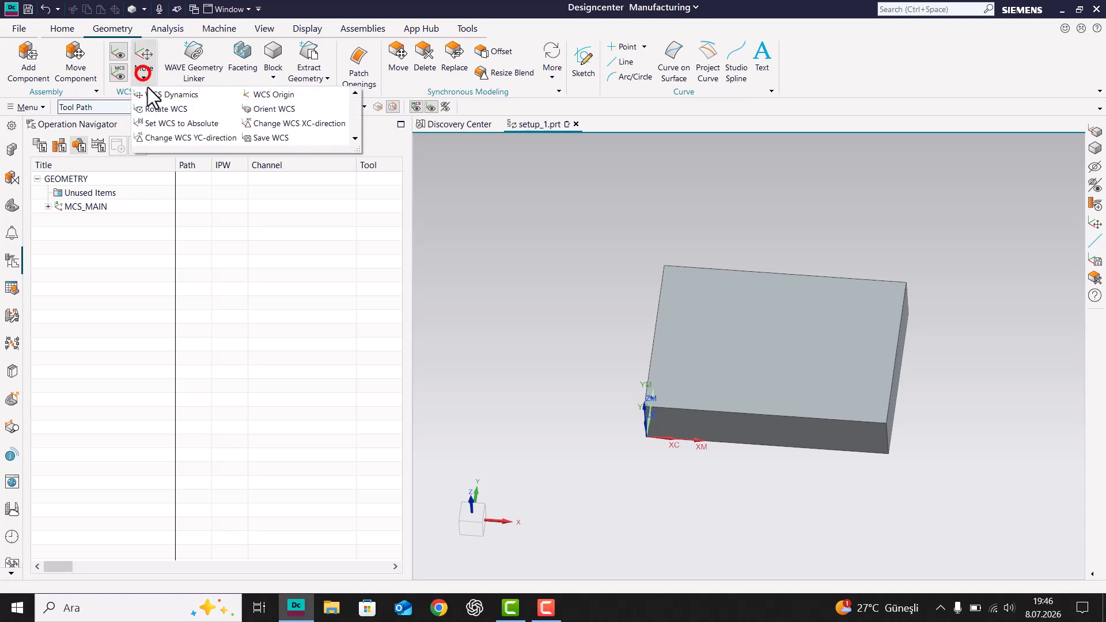
{"action": "left_click", "coordinate": [280, 110]}
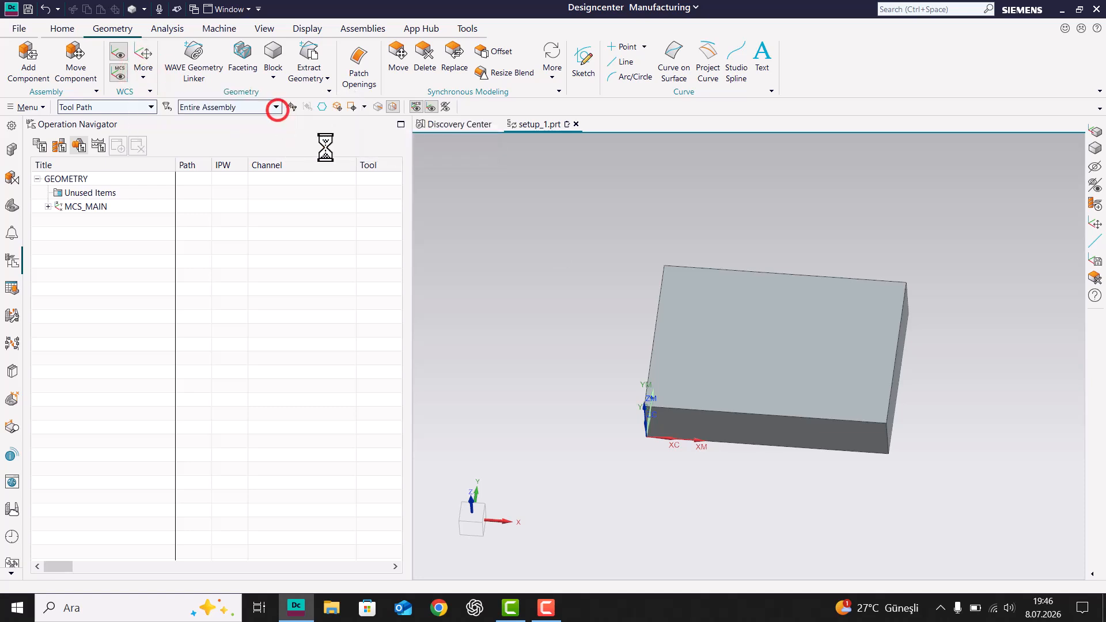
{"action": "left_click", "coordinate": [755, 315]}
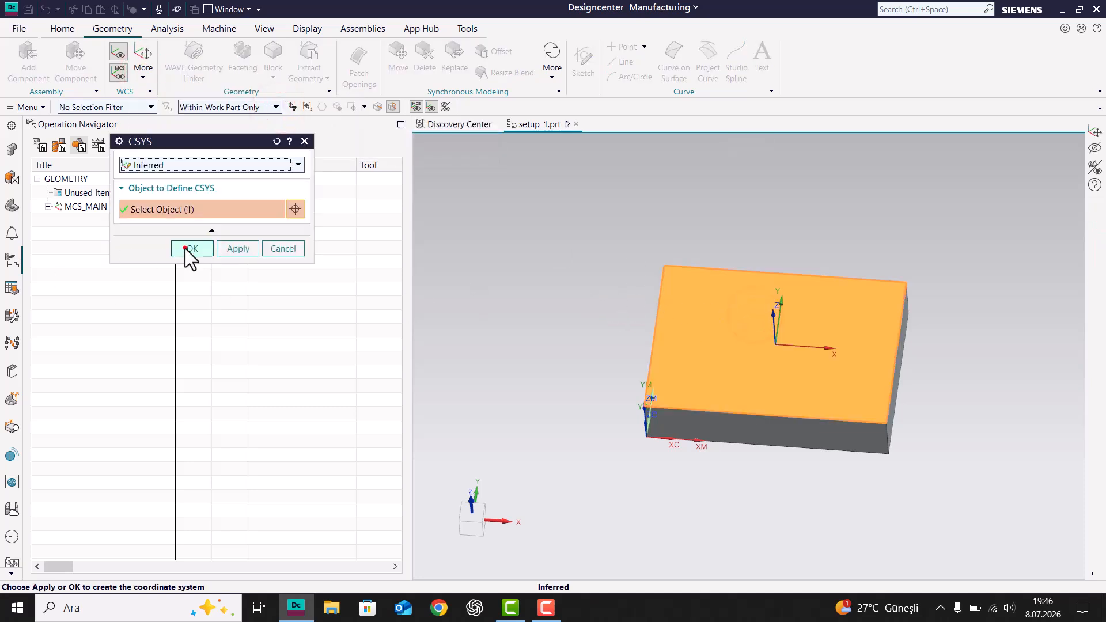
{"action": "left_click", "coordinate": [185, 249]}
Draw a diagonal line across the block's top face from the corner above the MCS origin to the opposite corner.
{"action": "left_click", "coordinate": [618, 61]}
{"action": "middle_click_drag", "start_coordinate": [741, 388], "coordinate": [691, 395]}
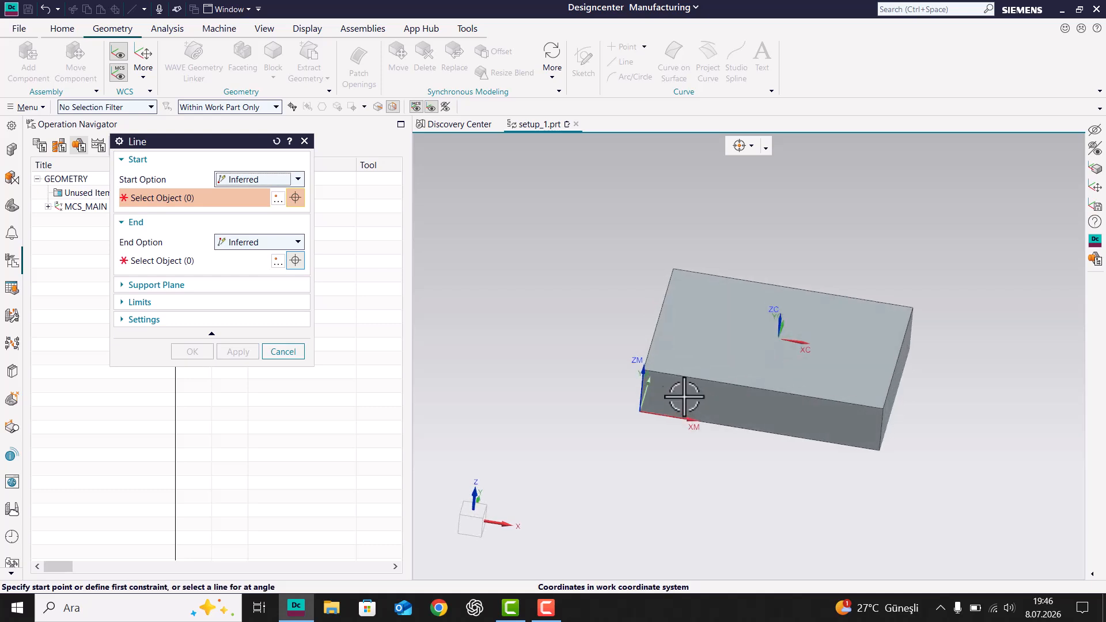
{"action": "left_click", "coordinate": [644, 370]}
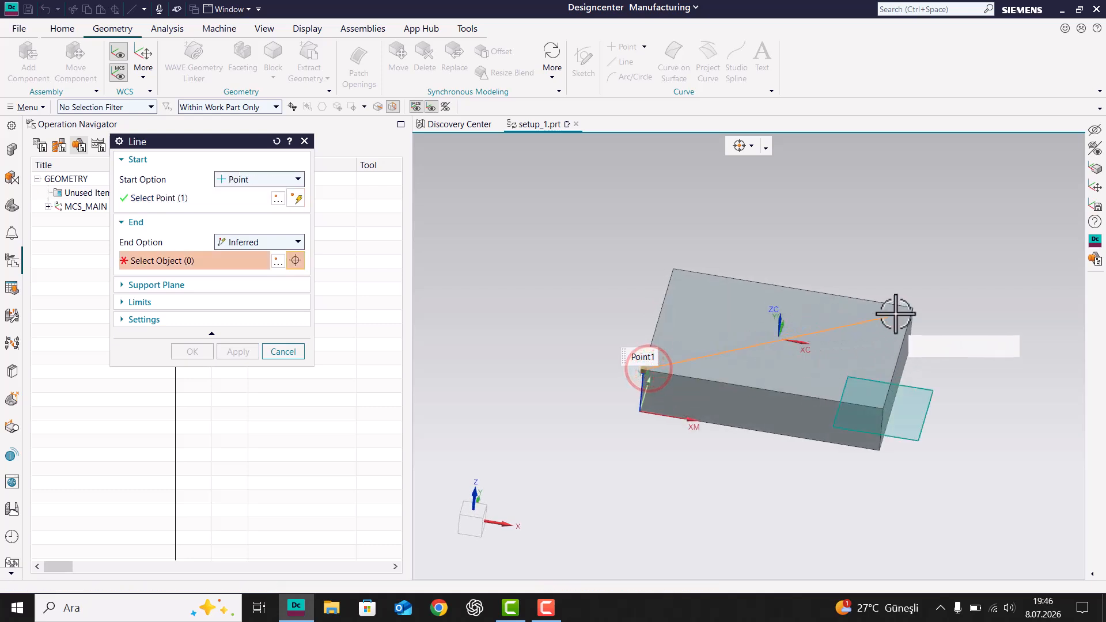
{"action": "left_click", "coordinate": [912, 308]}
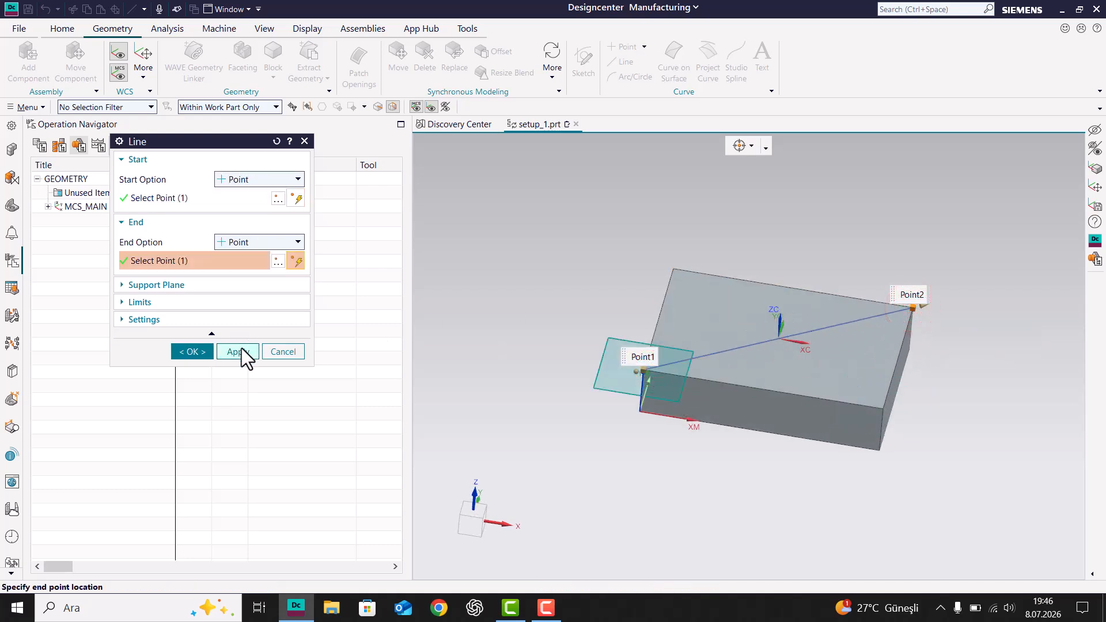
{"action": "left_click", "coordinate": [239, 351]}
Draw a line from the centre of the top face to its corner at the front edge's +X end.
{"action": "left_click", "coordinate": [778, 339]}
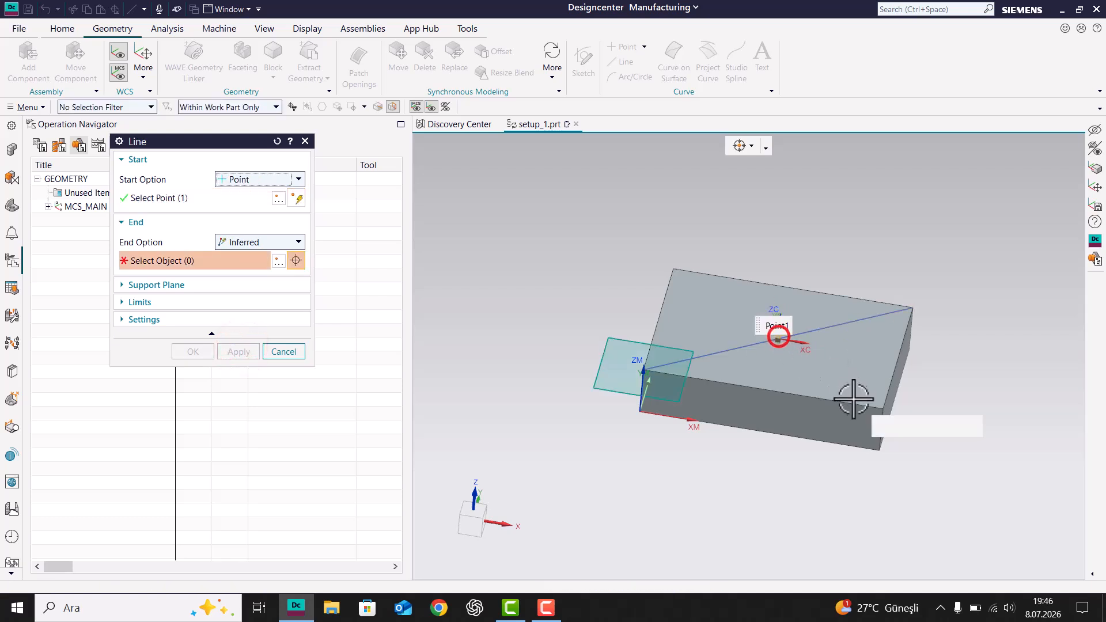
{"action": "left_click", "coordinate": [883, 408]}
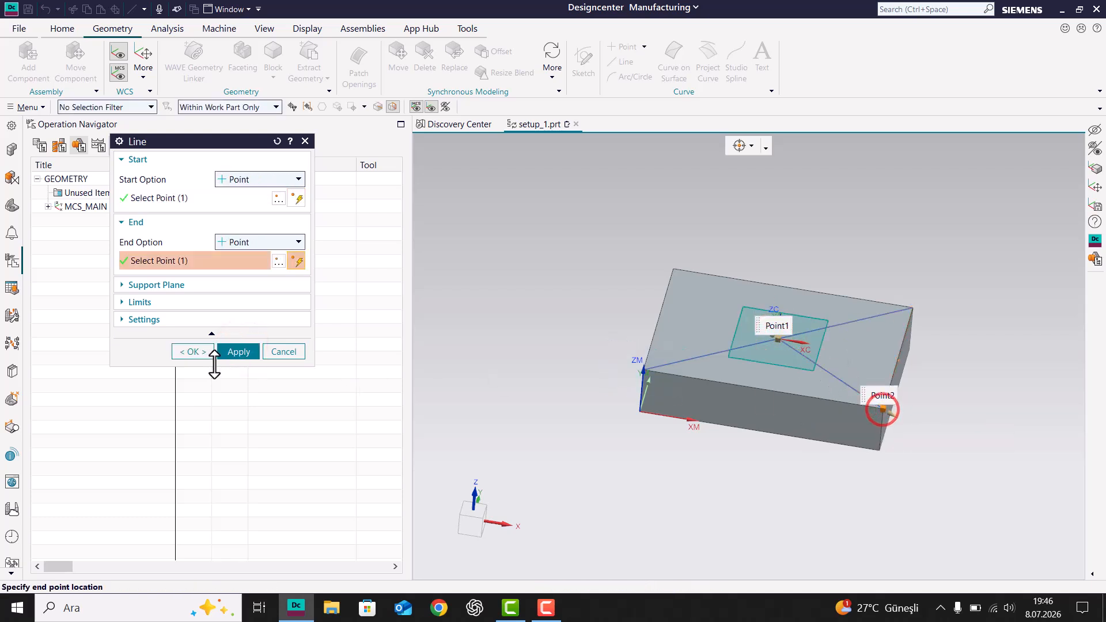
{"action": "left_click", "coordinate": [192, 351]}
Define a second block by Two Points and Height, from the top-face corner above the MCS origin to the face centre.
{"action": "middle_click_drag", "start_coordinate": [663, 322], "coordinate": [693, 316]}
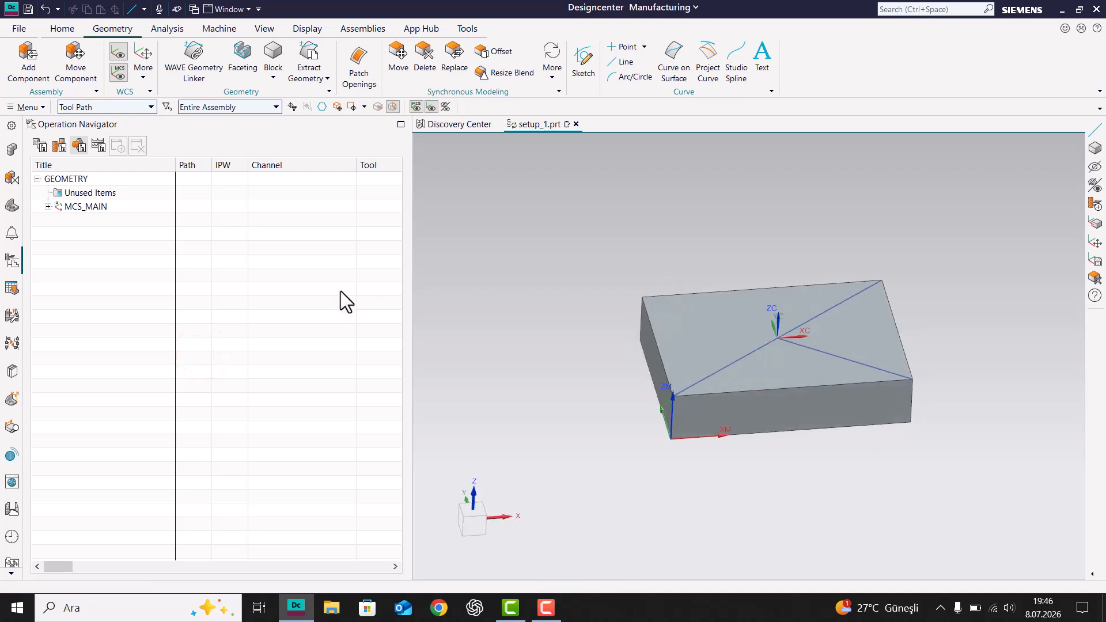
{"action": "left_click", "coordinate": [268, 56]}
{"action": "left_click", "coordinate": [204, 165]}
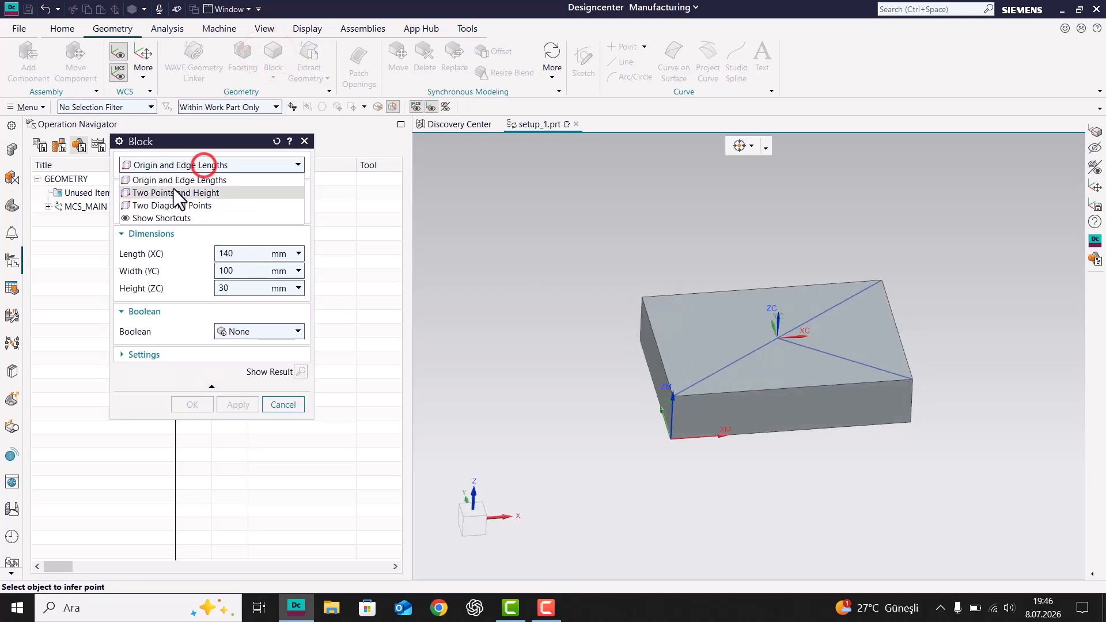
{"action": "left_click", "coordinate": [174, 192]}
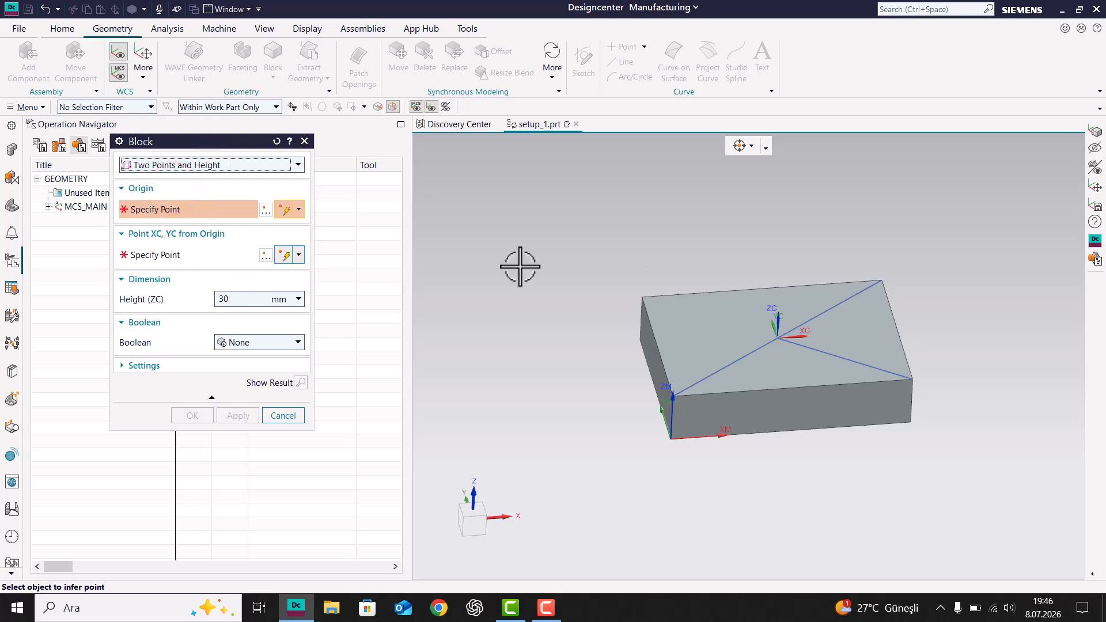
{"action": "left_click", "coordinate": [672, 396]}
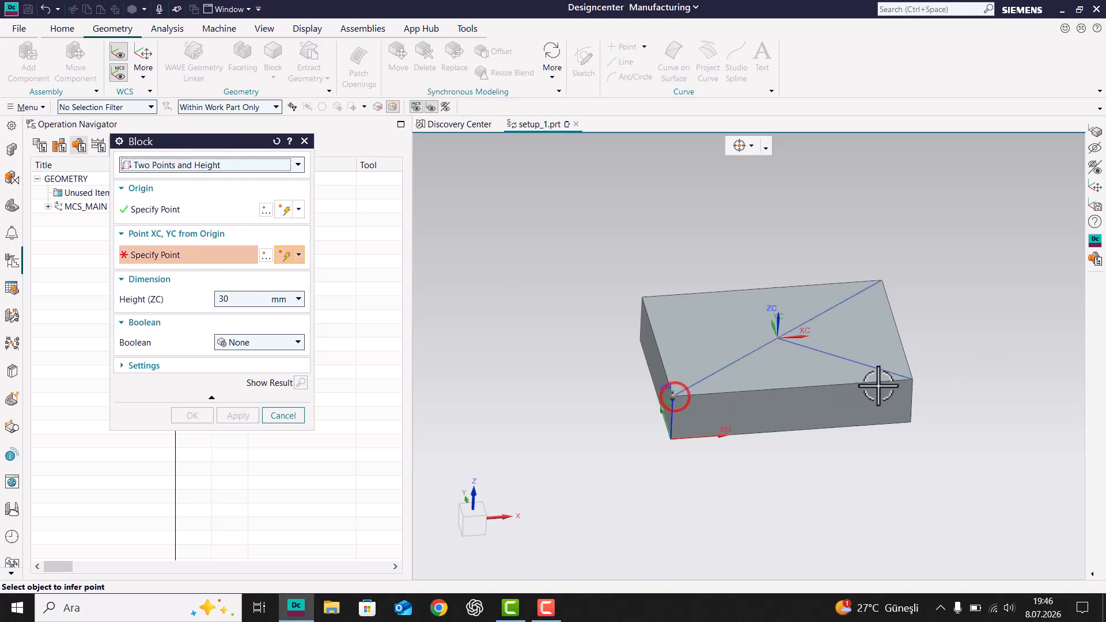
{"action": "left_click", "coordinate": [777, 340]}
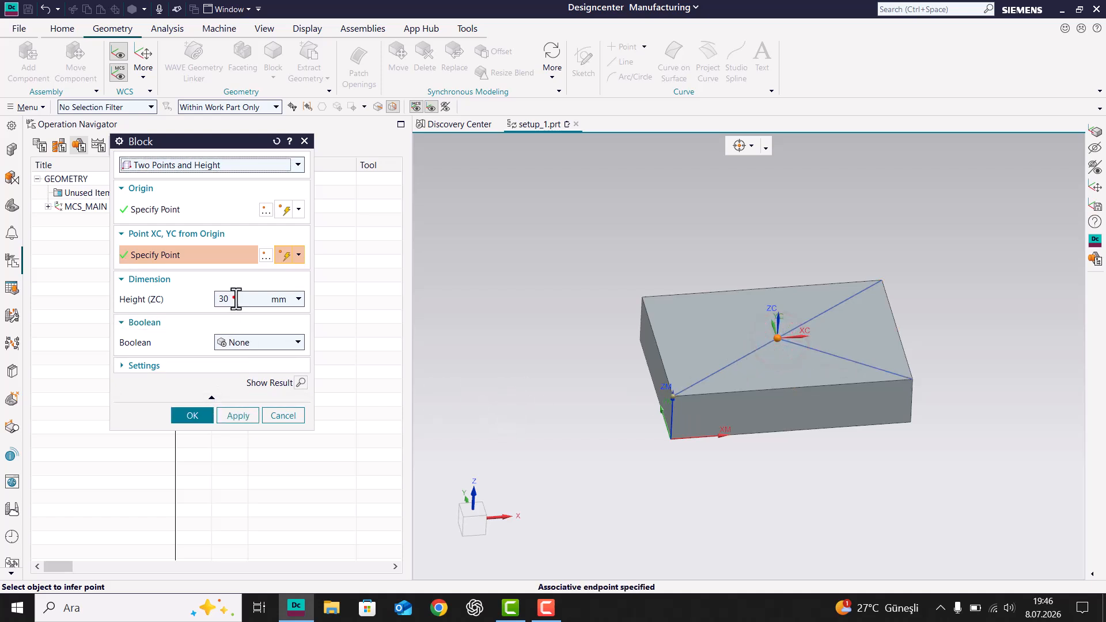
Preview the second block at 30 mm height with the Boolean set to None.
{"action": "left_click", "coordinate": [229, 344]}
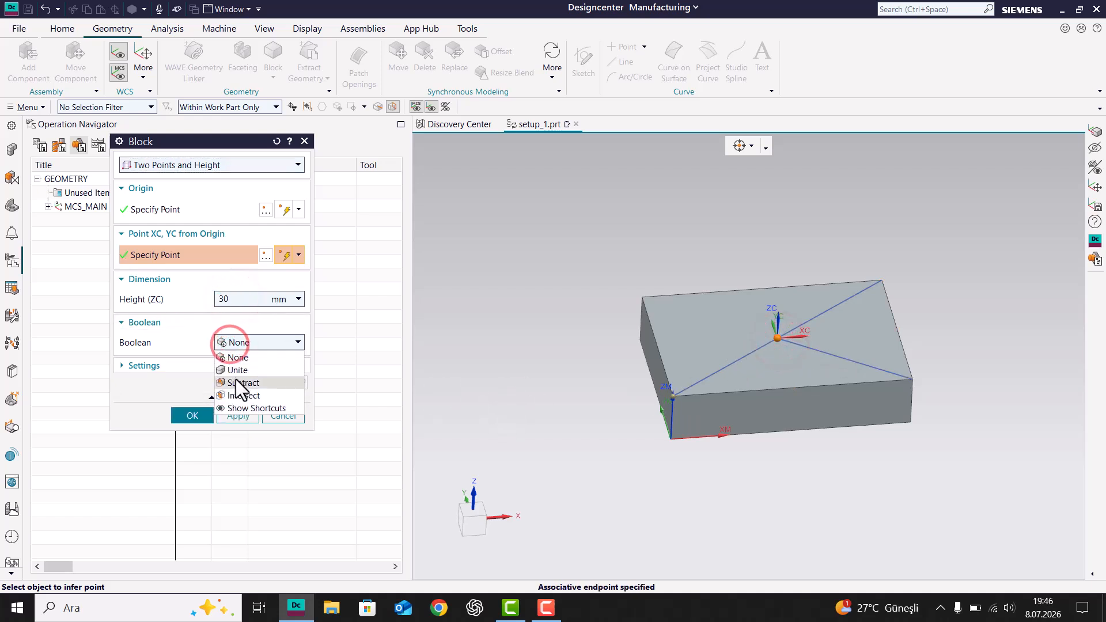
{"action": "left_click", "coordinate": [242, 357]}
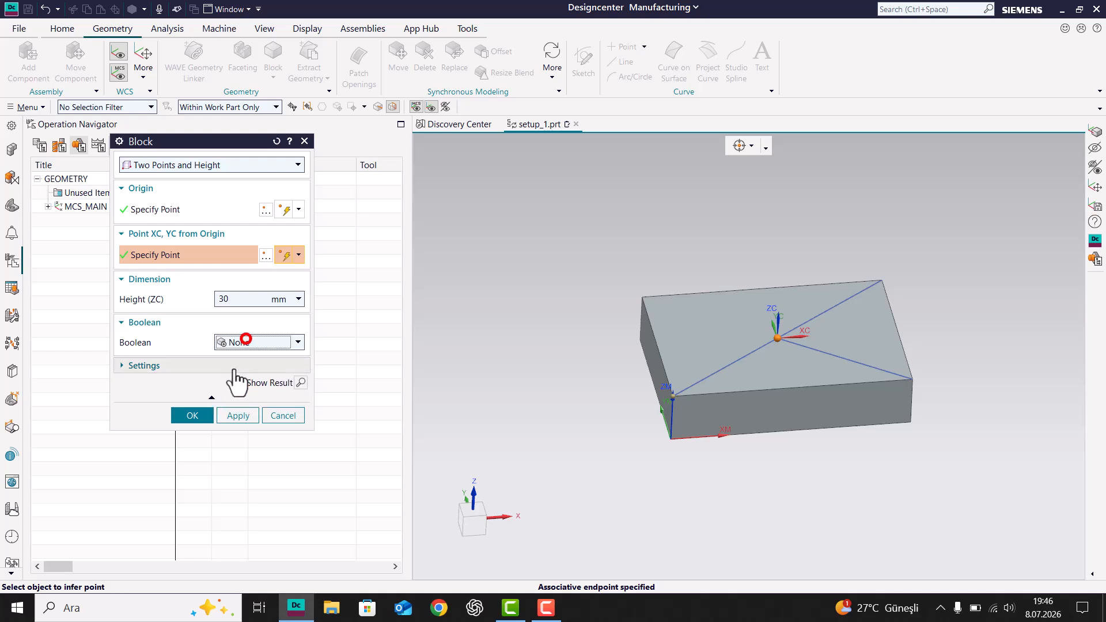
{"action": "left_click", "coordinate": [301, 383]}
{"action": "middle_click_drag", "start_coordinate": [819, 346], "coordinate": [728, 412]}
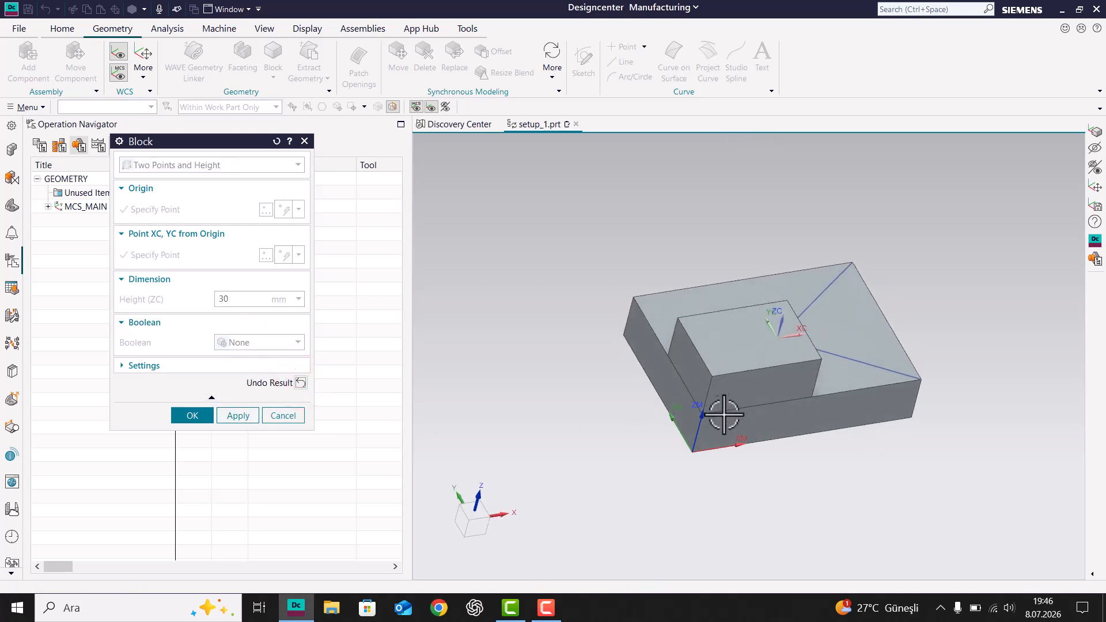
{"action": "mouse_move", "coordinate": [765, 334]}
{"action": "middle_mouse_down"}
{"action": "mouse_move", "coordinate": [742, 380]}
{"action": "mouse_move", "coordinate": [776, 315]}
{"action": "mouse_move", "coordinate": [769, 322]}
{"action": "middle_mouse_up"}
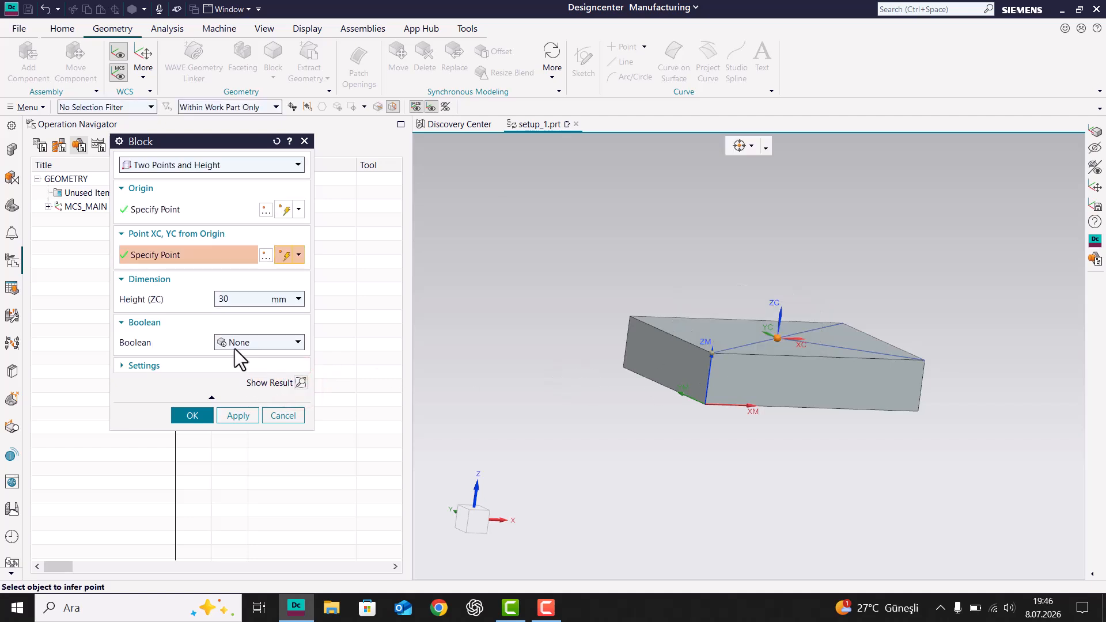
Create the second block 30 mm high with the Boolean set to Unite, joining it to the base block.
{"action": "left_click", "coordinate": [240, 344]}
{"action": "left_click", "coordinate": [239, 372]}
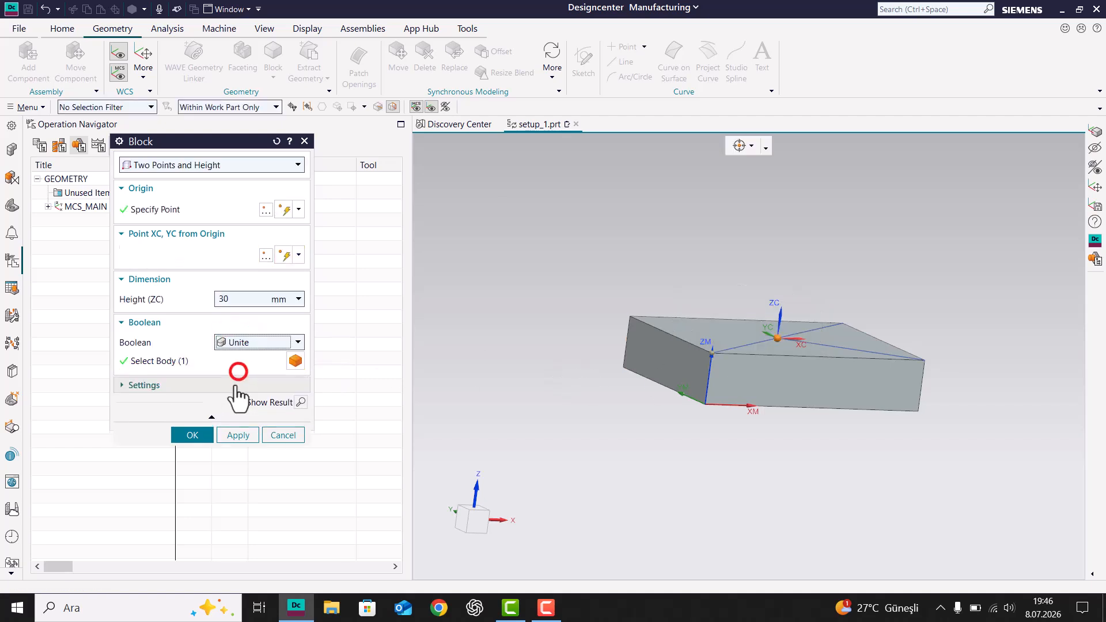
{"action": "left_click", "coordinate": [294, 410]}
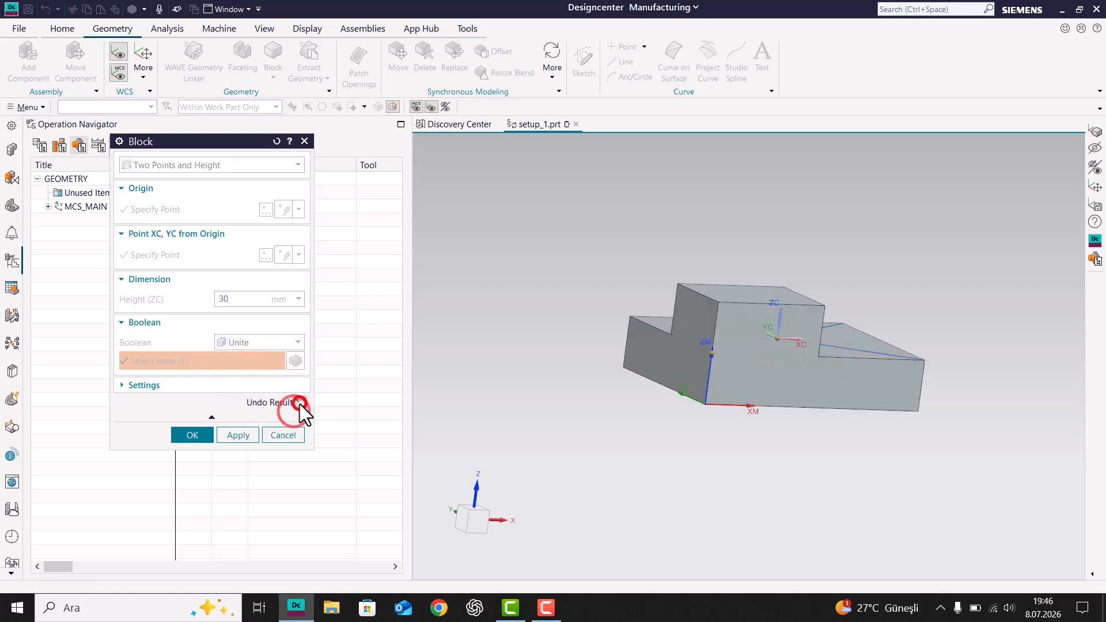
{"action": "middle_click_drag", "start_coordinate": [731, 317], "coordinate": [716, 353]}
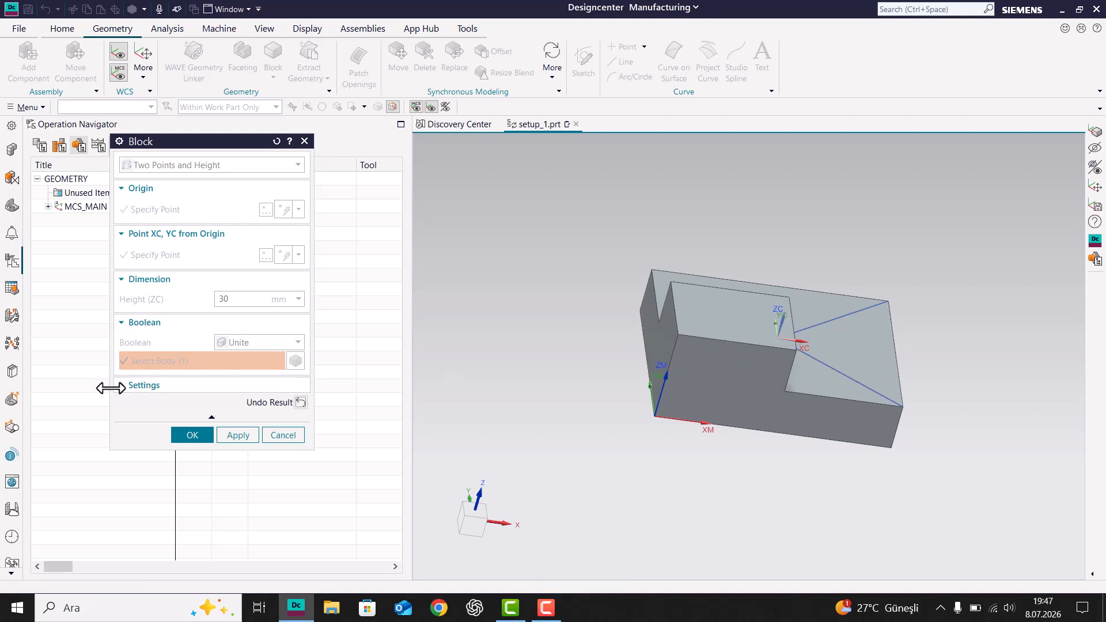
{"action": "left_click", "coordinate": [182, 431]}
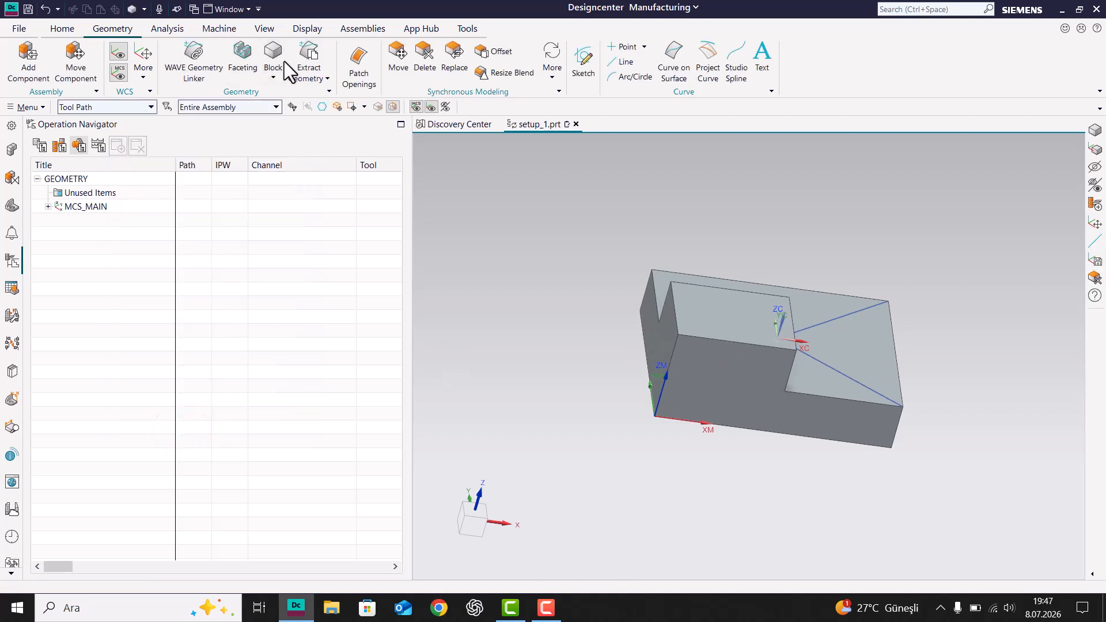
{"action": "left_click", "coordinate": [256, 47]}
{"action": "left_click", "coordinate": [305, 140]}
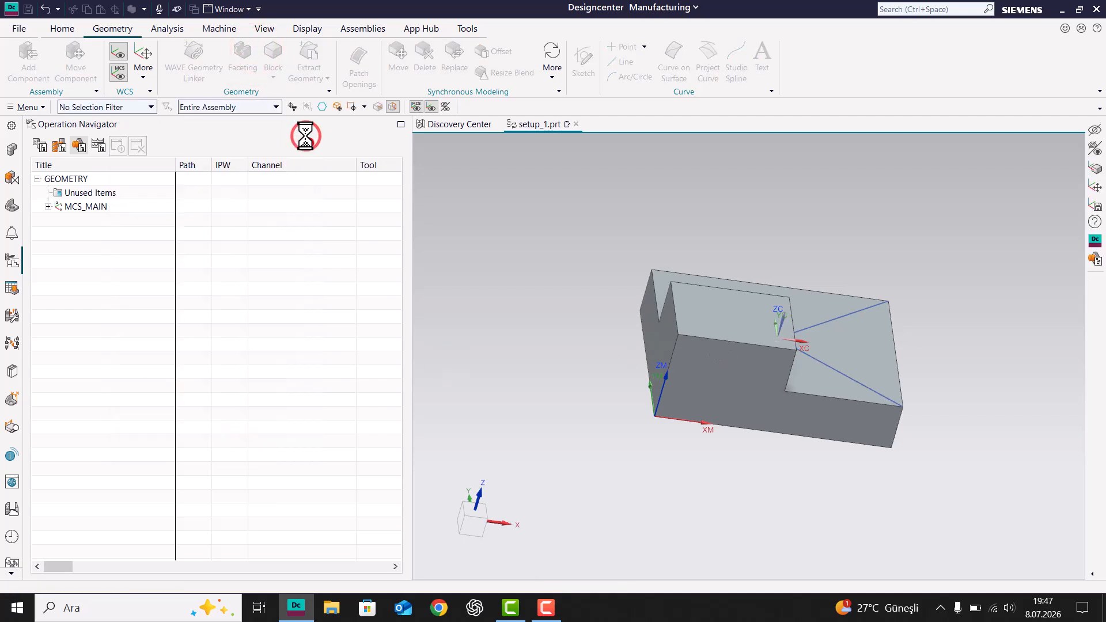
Define a third block by Two Diagonal Points, from the base block's top corner at +X, +Y to the centre of its top face.
{"action": "left_click", "coordinate": [273, 75]}
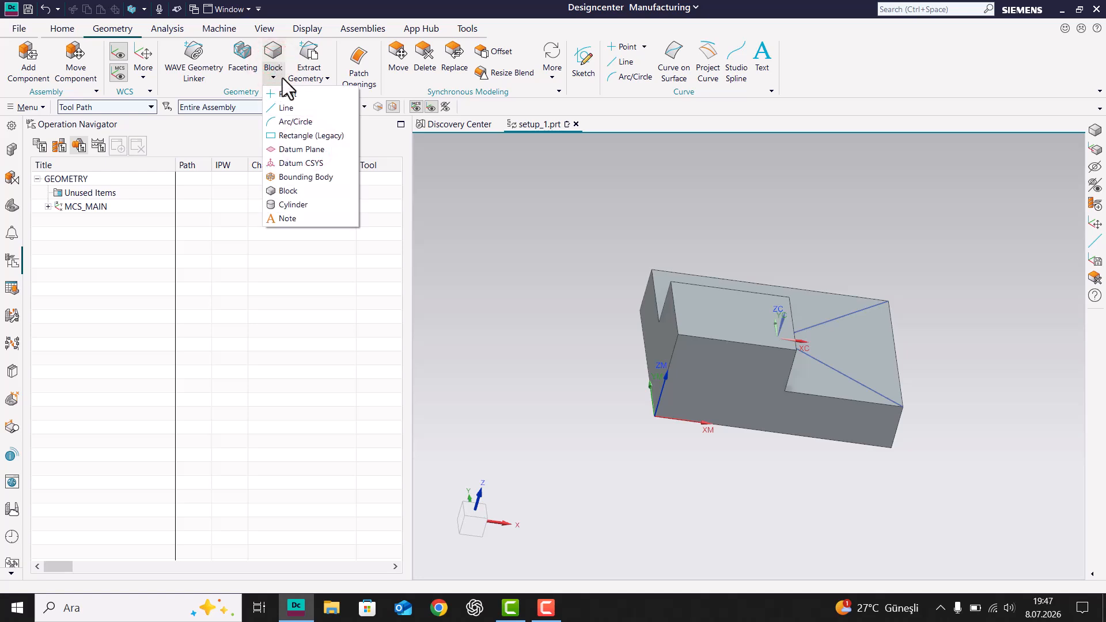
{"action": "left_click", "coordinate": [296, 189]}
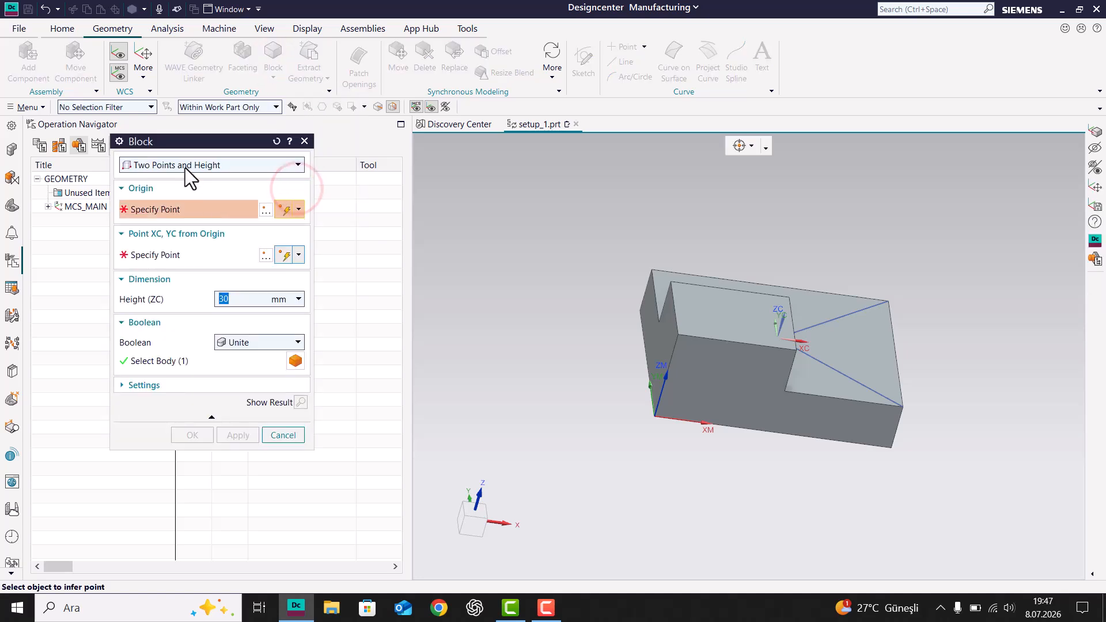
{"action": "left_click", "coordinate": [185, 165]}
{"action": "left_click", "coordinate": [151, 206]}
{"action": "middle_click_drag", "start_coordinate": [753, 309], "coordinate": [580, 271]}
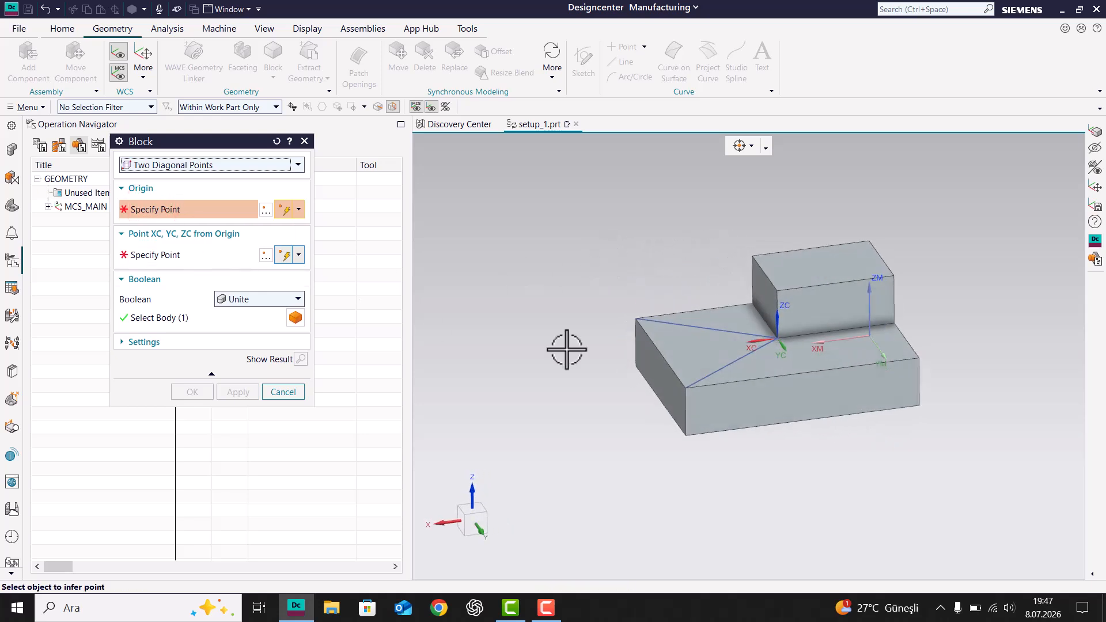
{"action": "left_click", "coordinate": [685, 388]}
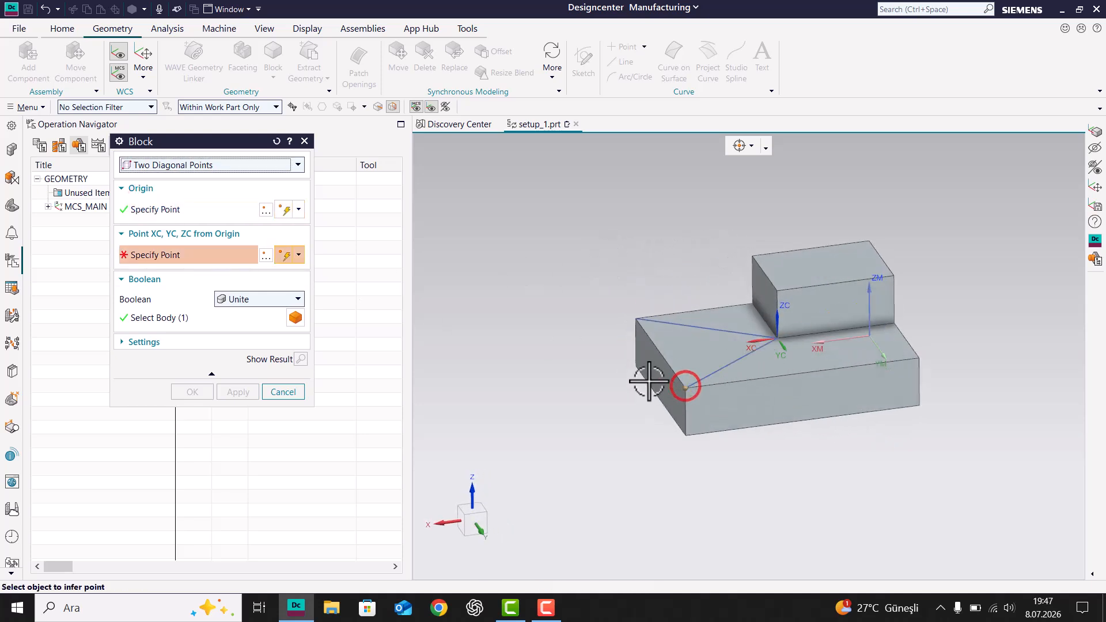
{"action": "left_click", "coordinate": [776, 339]}
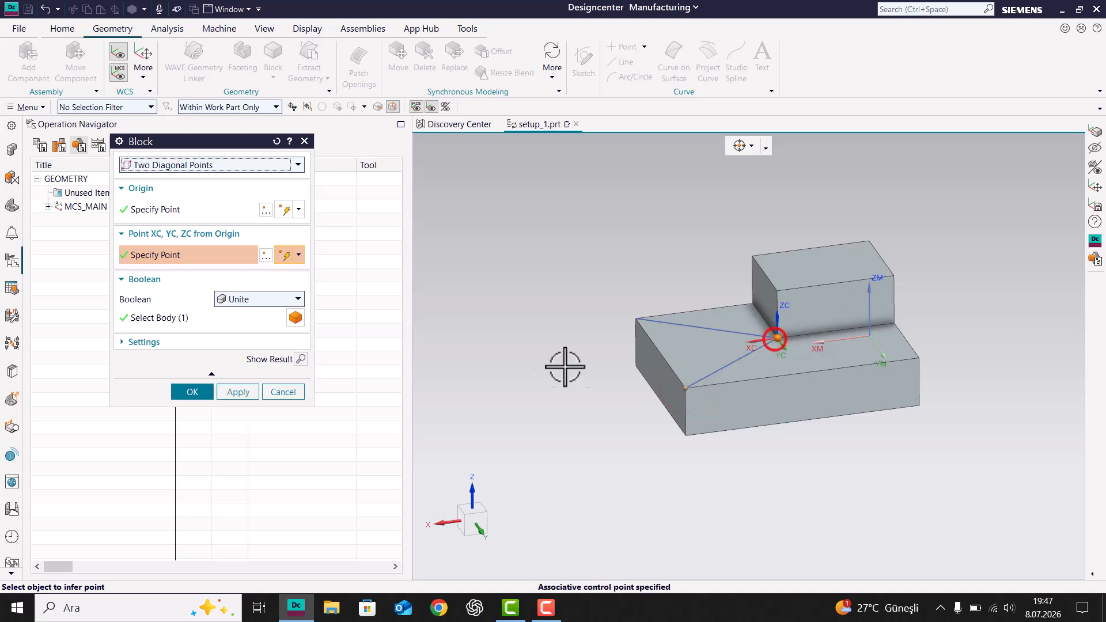
Set the third block's Boolean to Subtract against the united body.
{"action": "left_click", "coordinate": [256, 301]}
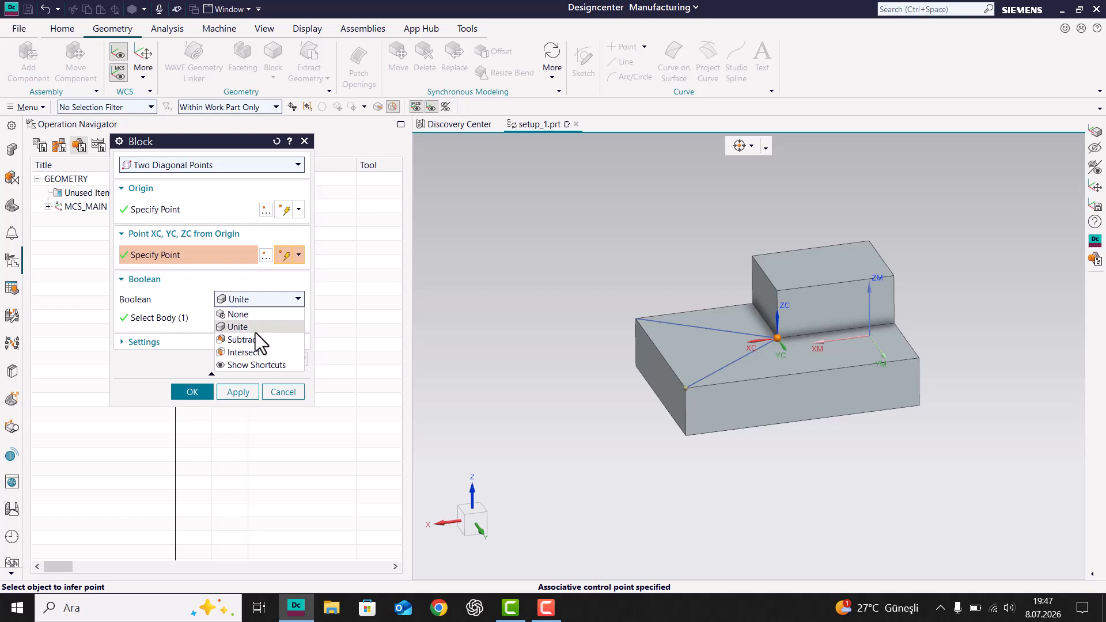
{"action": "left_click", "coordinate": [253, 339]}
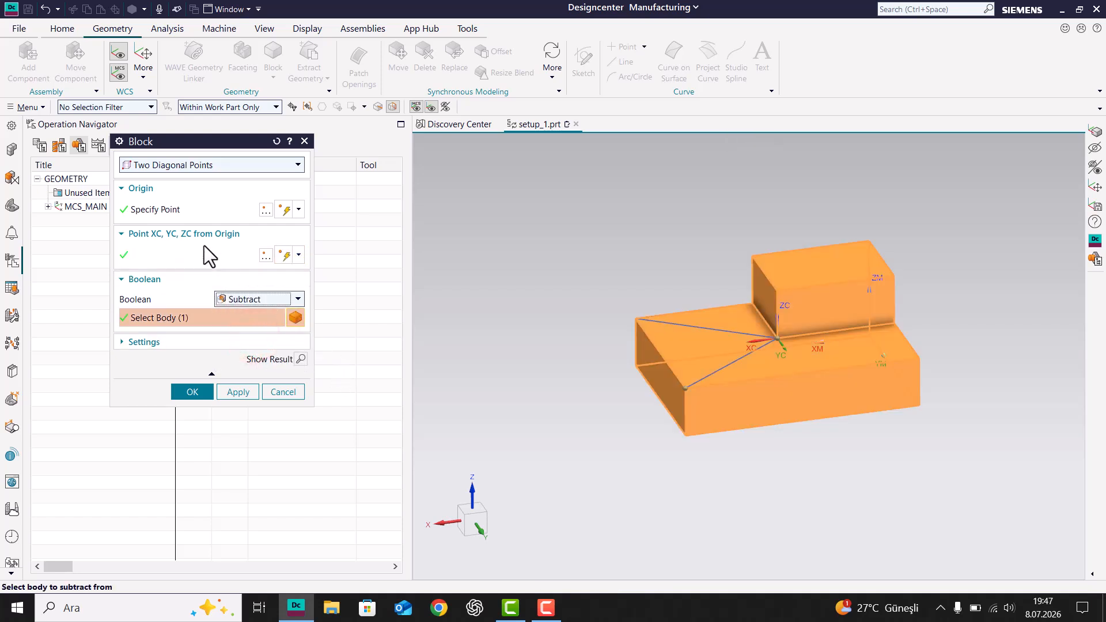
{"action": "left_click", "coordinate": [194, 260]}
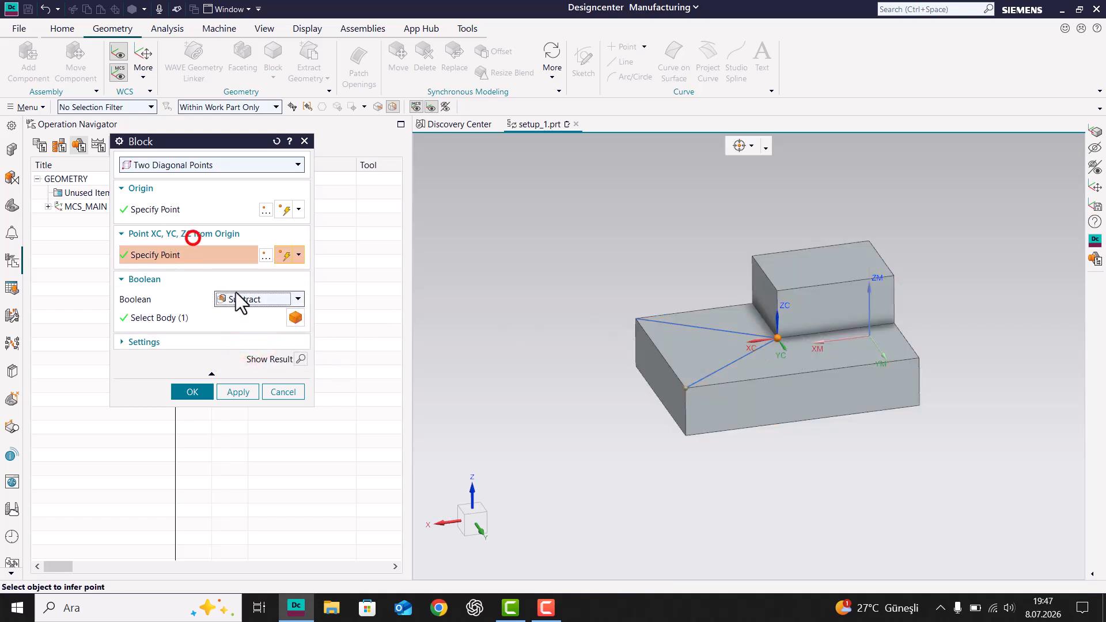
Move the block's origin to the base's bottom corner at +X, +Y, re-pick the top-face centre as the diagonal point, and create the subtraction.
{"action": "left_click", "coordinate": [173, 209]}
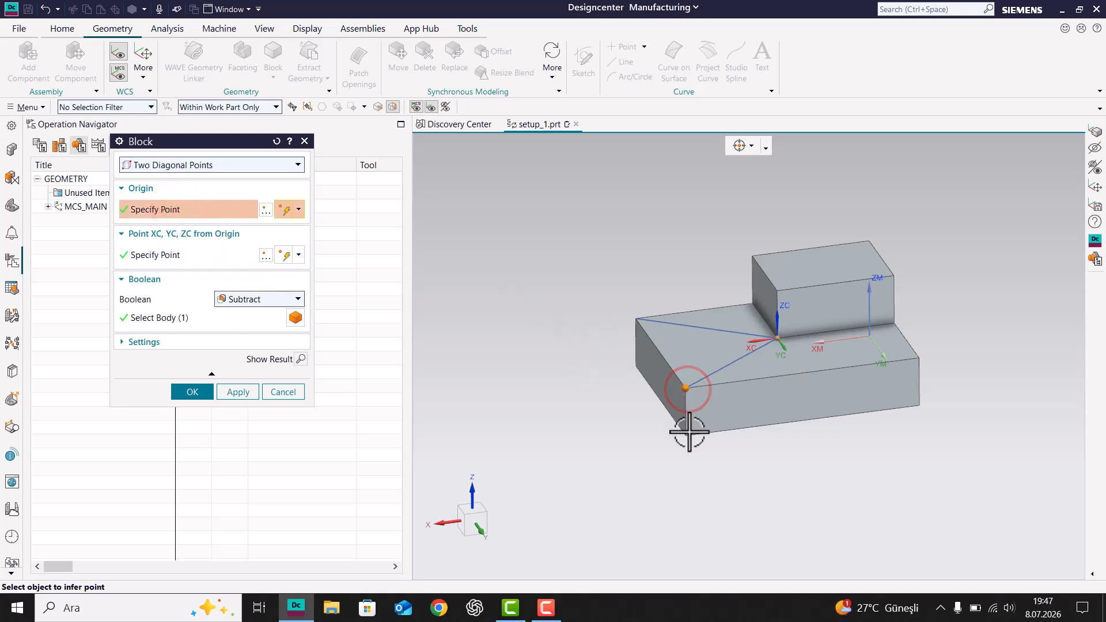
{"action": "left_click", "coordinate": [686, 436]}
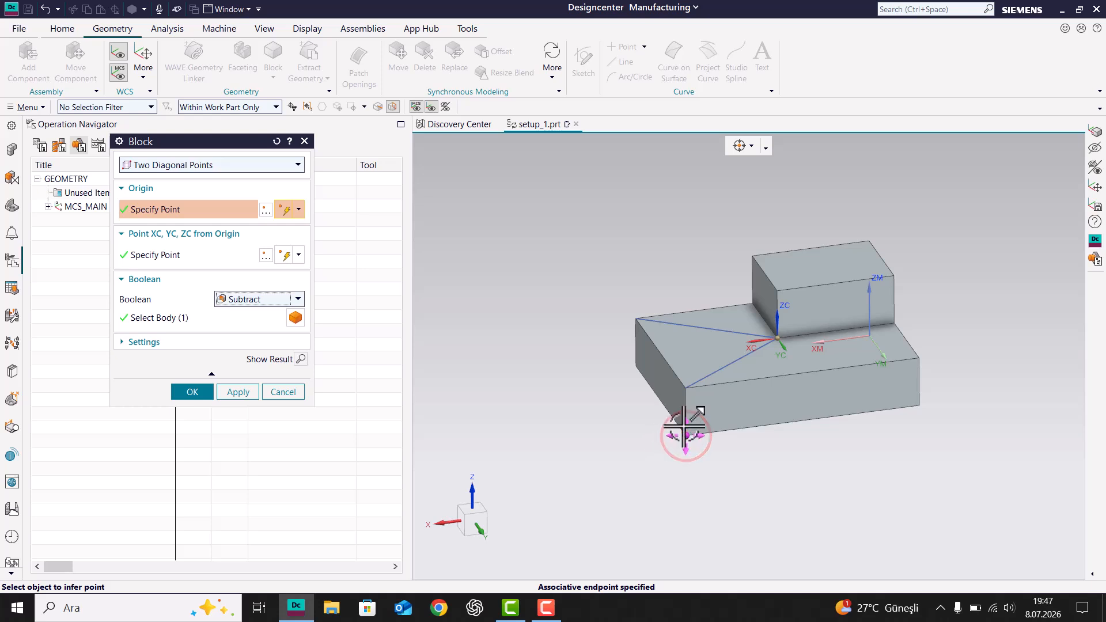
{"action": "left_click", "coordinate": [147, 254]}
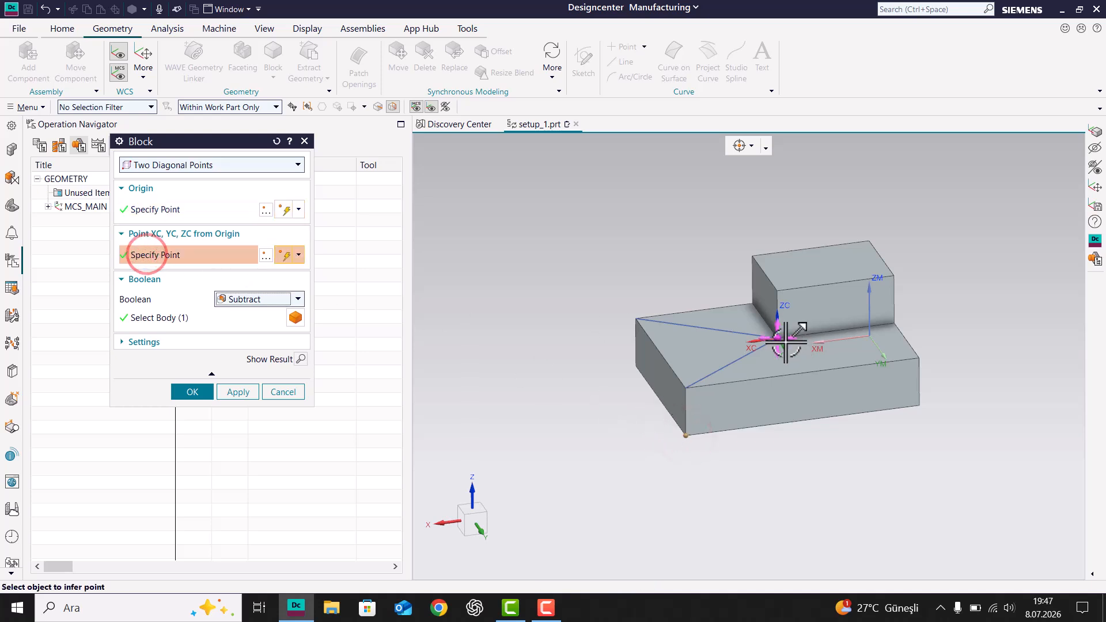
{"action": "left_click", "coordinate": [776, 339]}
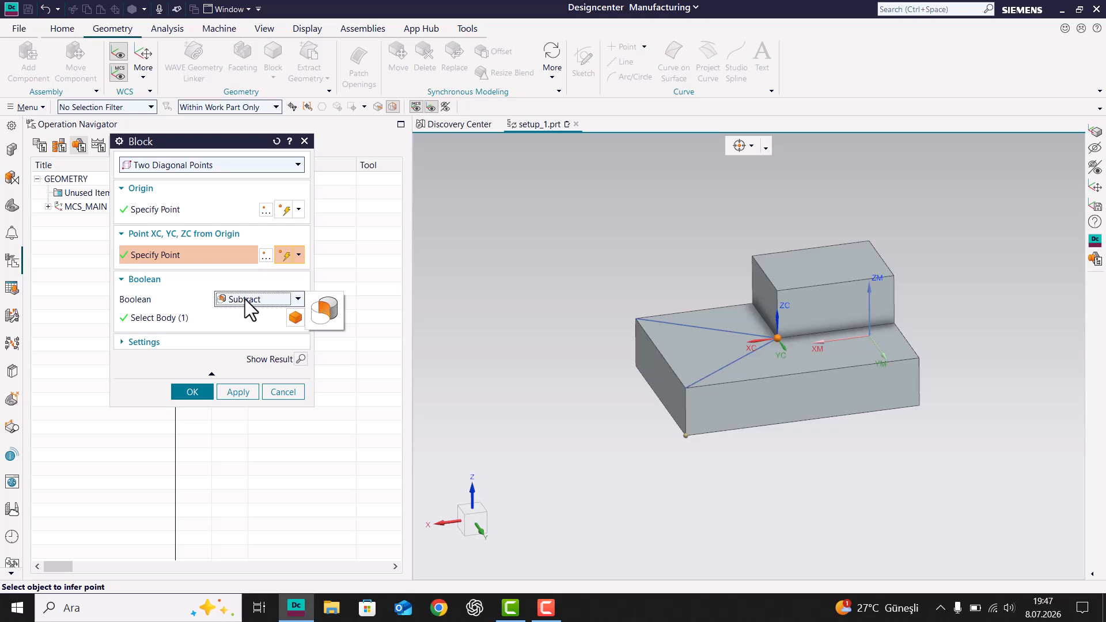
{"action": "left_click", "coordinate": [193, 393]}
{"action": "middle_click_drag", "start_coordinate": [735, 449], "coordinate": [724, 390]}
{"action": "mouse_move", "coordinate": [788, 354]}
{"action": "middle_mouse_down"}
{"action": "mouse_move", "coordinate": [830, 353]}
{"action": "mouse_move", "coordinate": [810, 368]}
{"action": "mouse_move", "coordinate": [735, 364]}
{"action": "mouse_move", "coordinate": [808, 356]}
{"action": "middle_mouse_up"}
{"action": "mouse_move", "coordinate": [667, 336]}
{"action": "middle_mouse_down"}
{"action": "mouse_move", "coordinate": [689, 274]}
{"action": "mouse_move", "coordinate": [684, 340]}
{"action": "middle_mouse_up"}
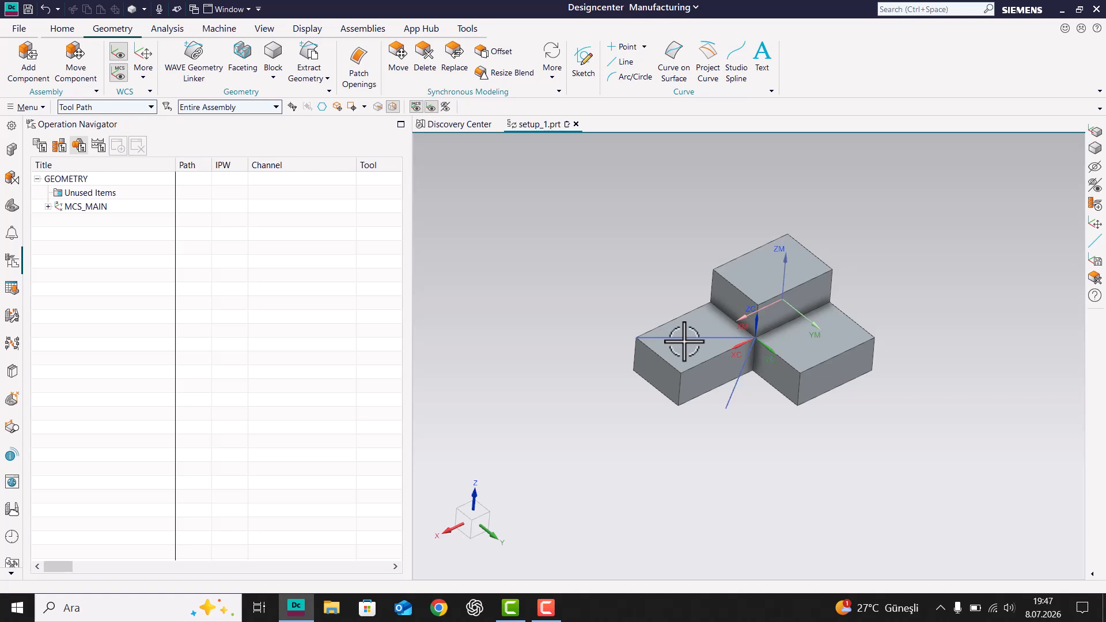